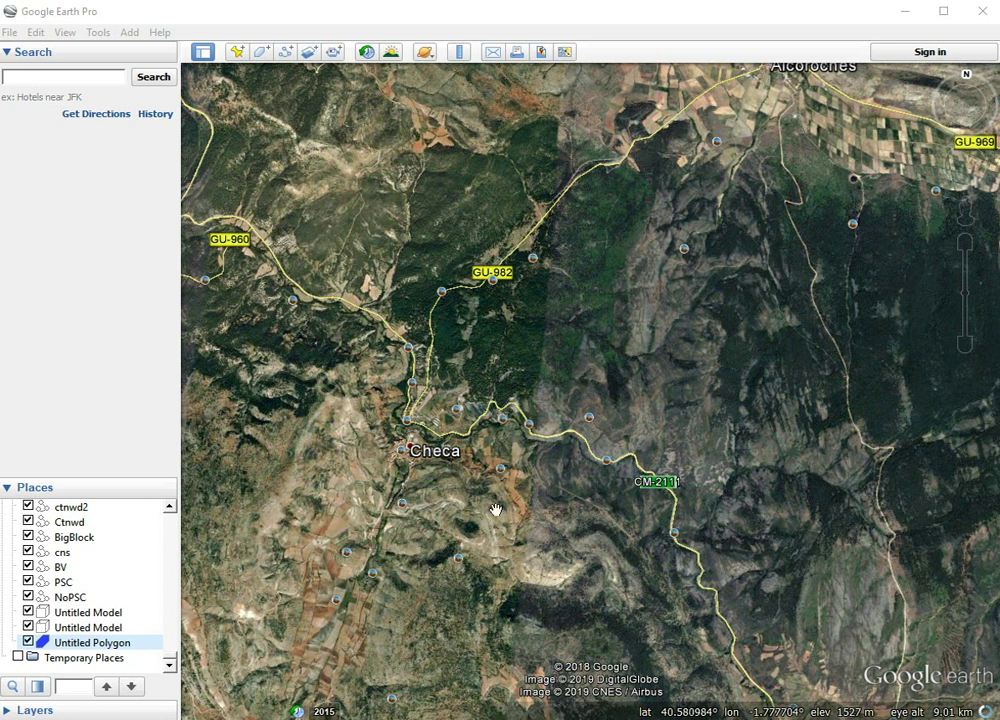
Add an image overlay from checamap.png over the terrain between Checa and Alcoroches.
drag(485, 494, 483, 525)
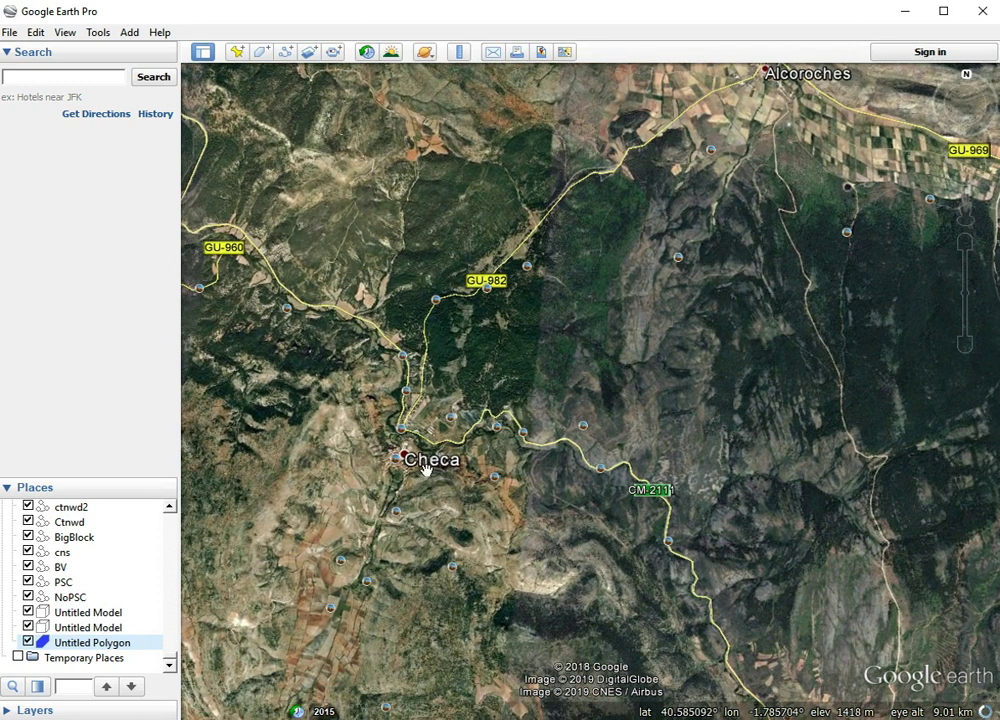
drag(525, 435, 431, 442)
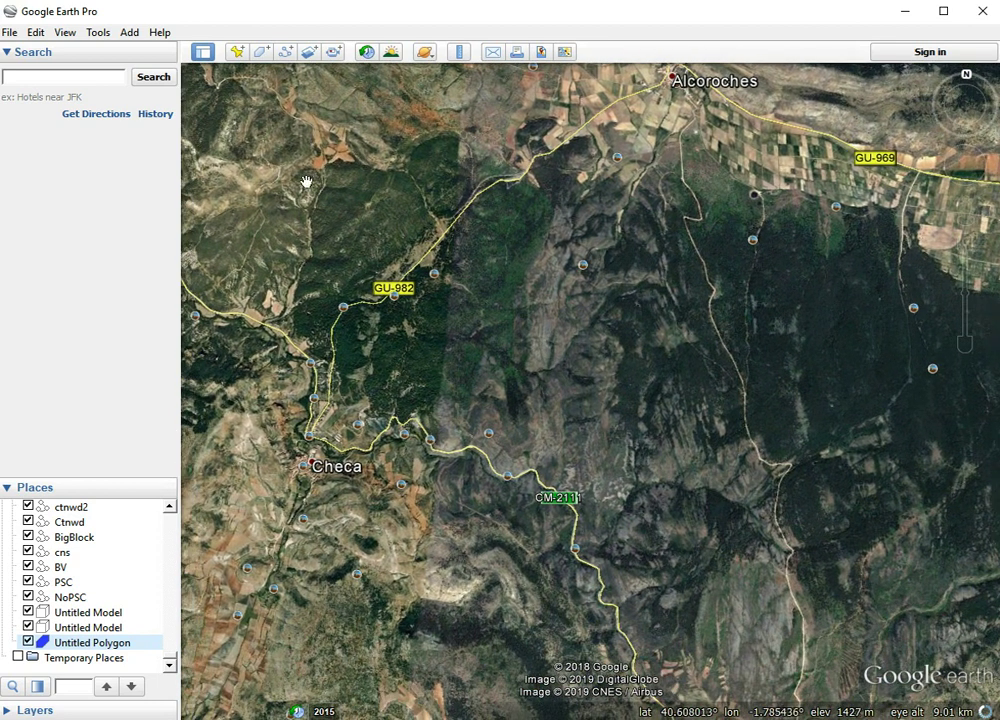
click(133, 36)
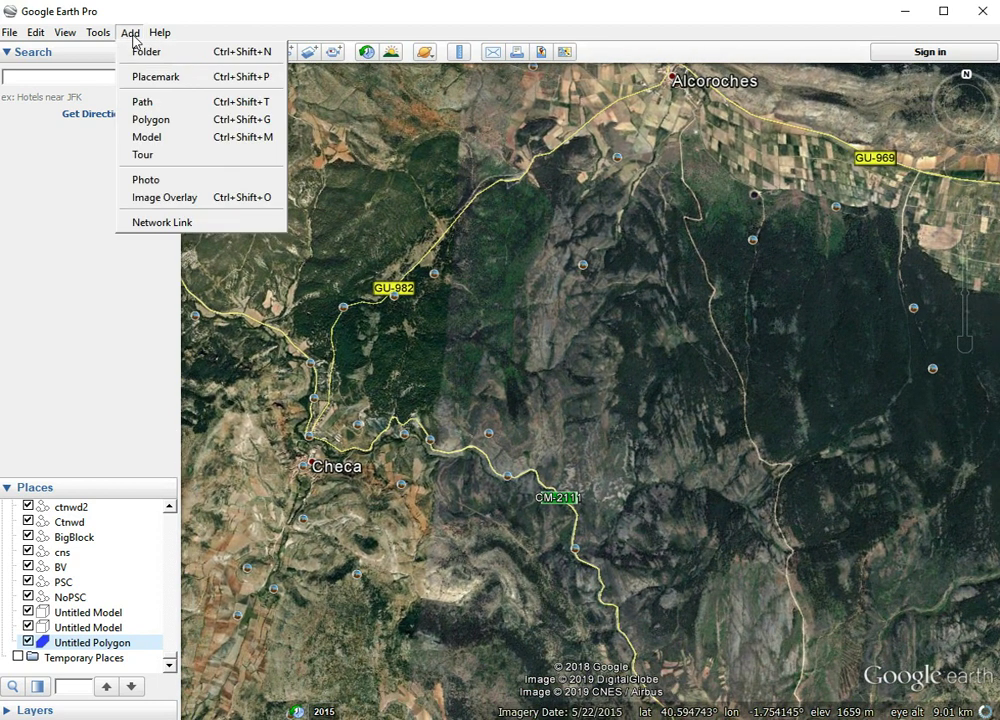
click(170, 198)
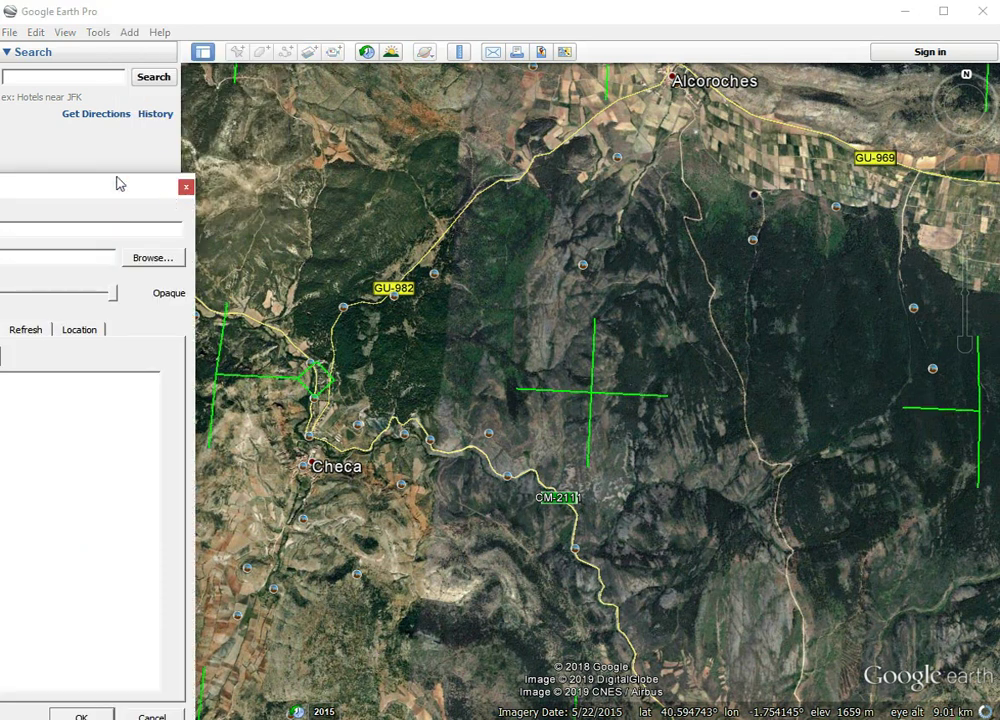
drag(15, 190, 297, 127)
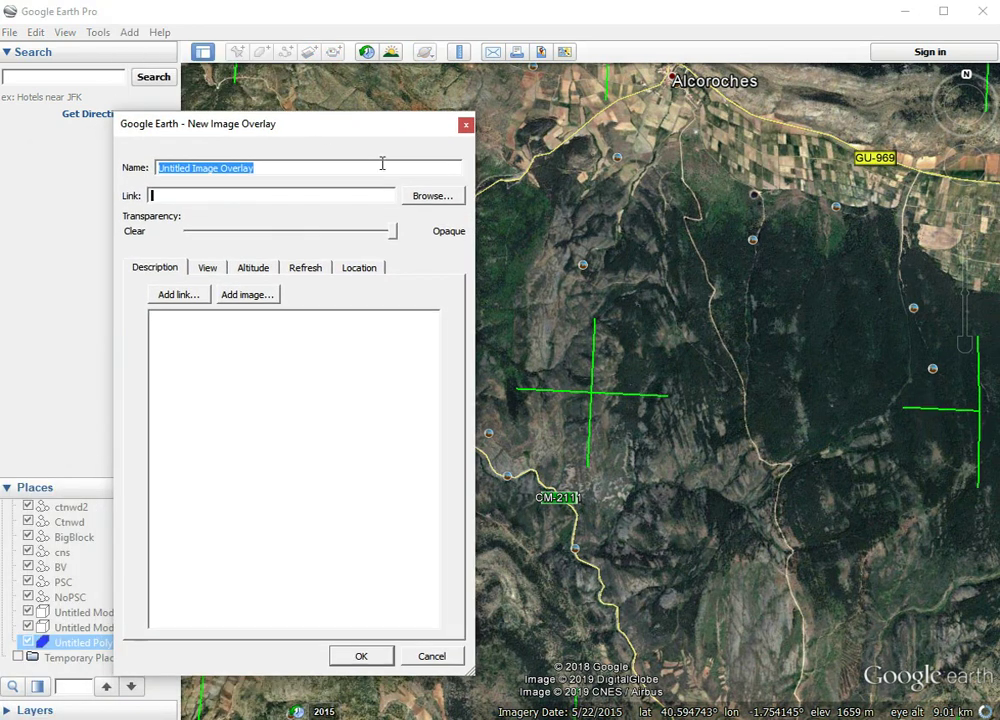
click(434, 195)
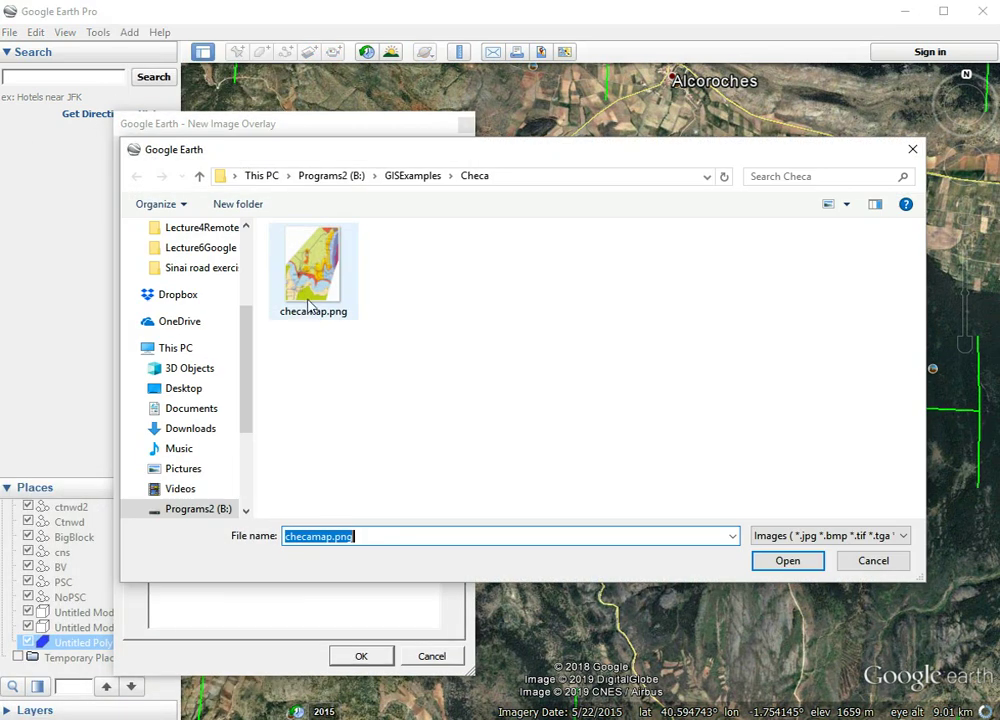
double_click(309, 292)
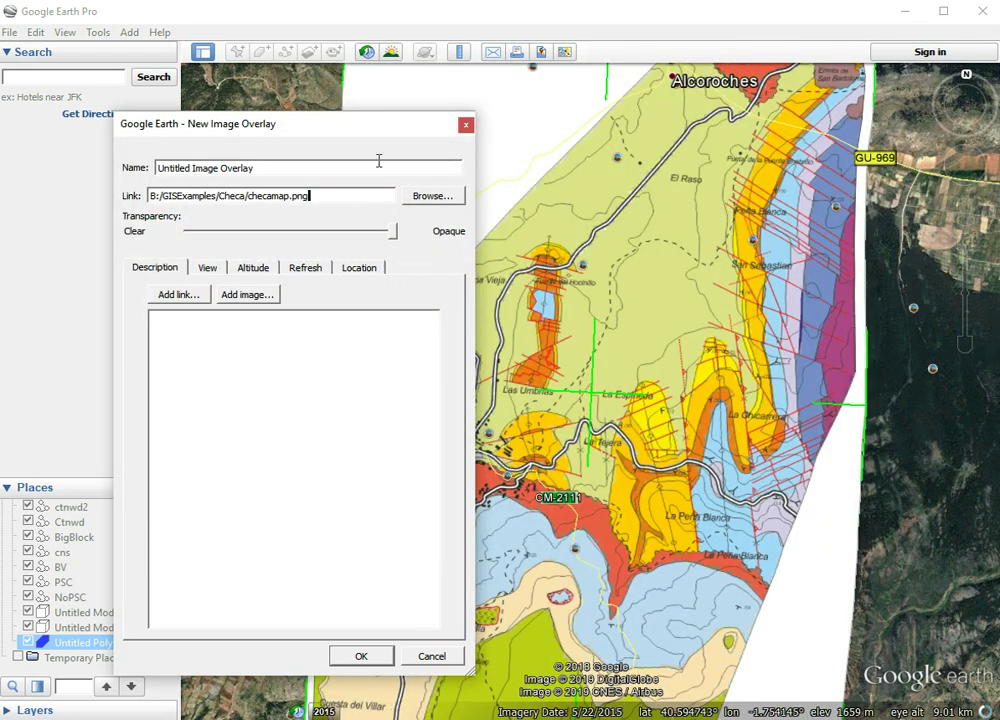
Nudge the new overlay slightly east, extend its eastern edge a little, and save it.
drag(360, 128, 237, 137)
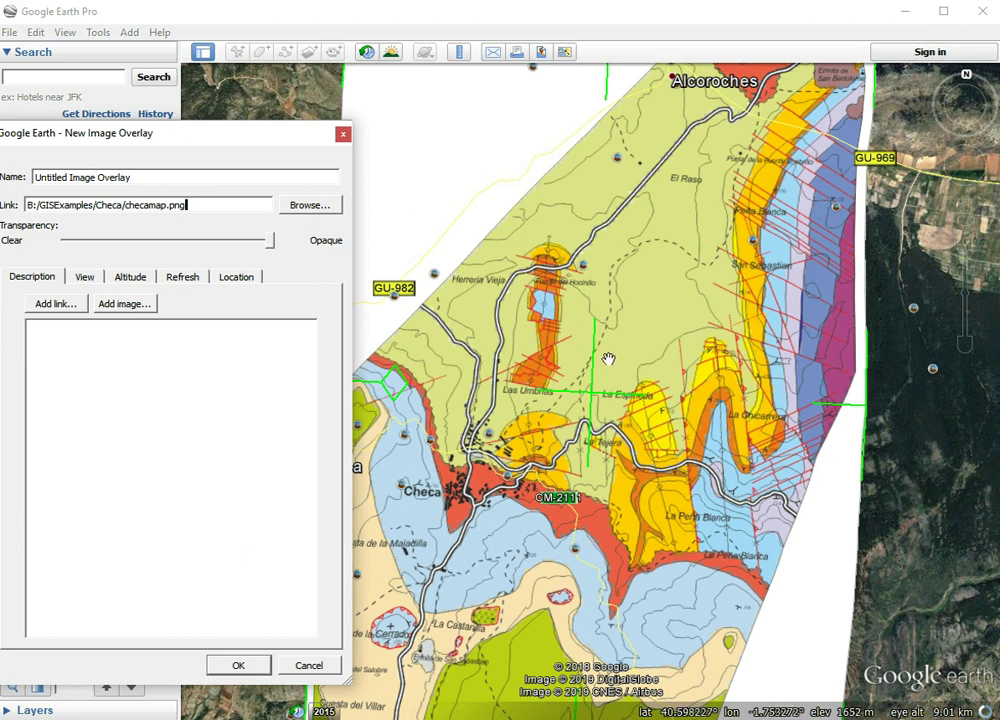
drag(658, 334, 668, 389)
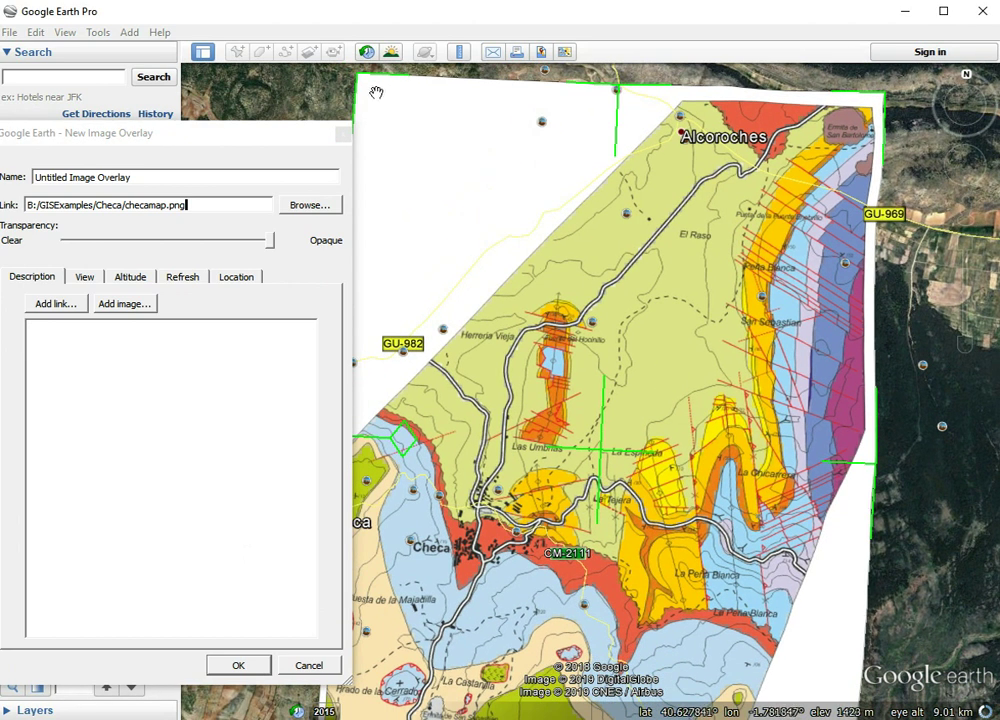
drag(709, 322, 725, 268)
mouse_move(638, 398)
mouse_down()
mouse_move(660, 396)
mouse_move(647, 401)
mouse_up()
drag(890, 410, 908, 410)
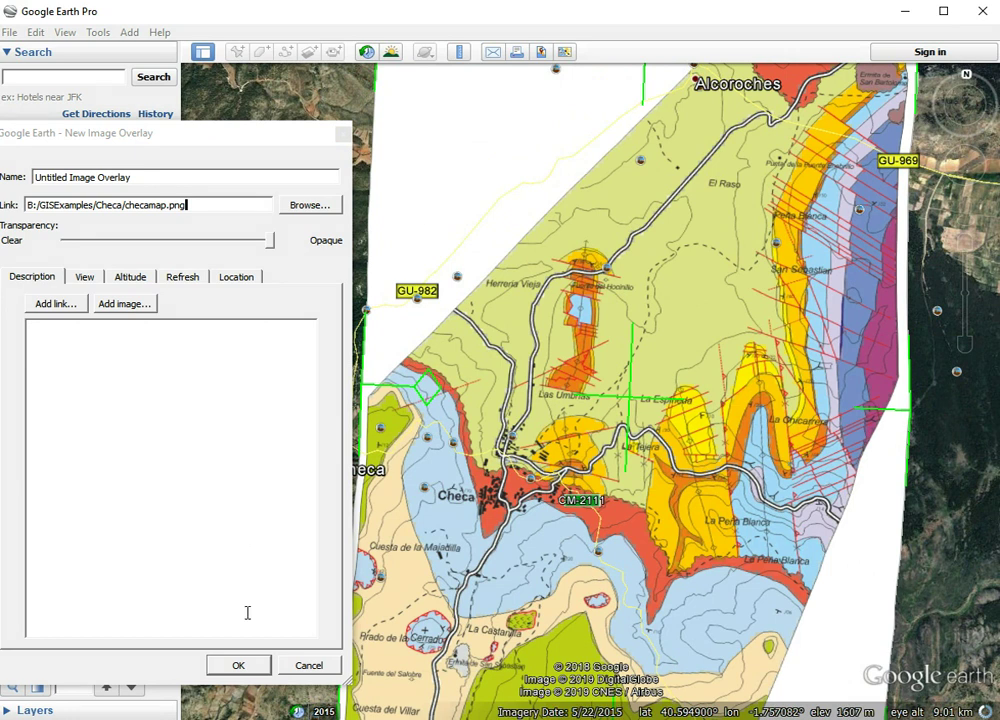
click(239, 666)
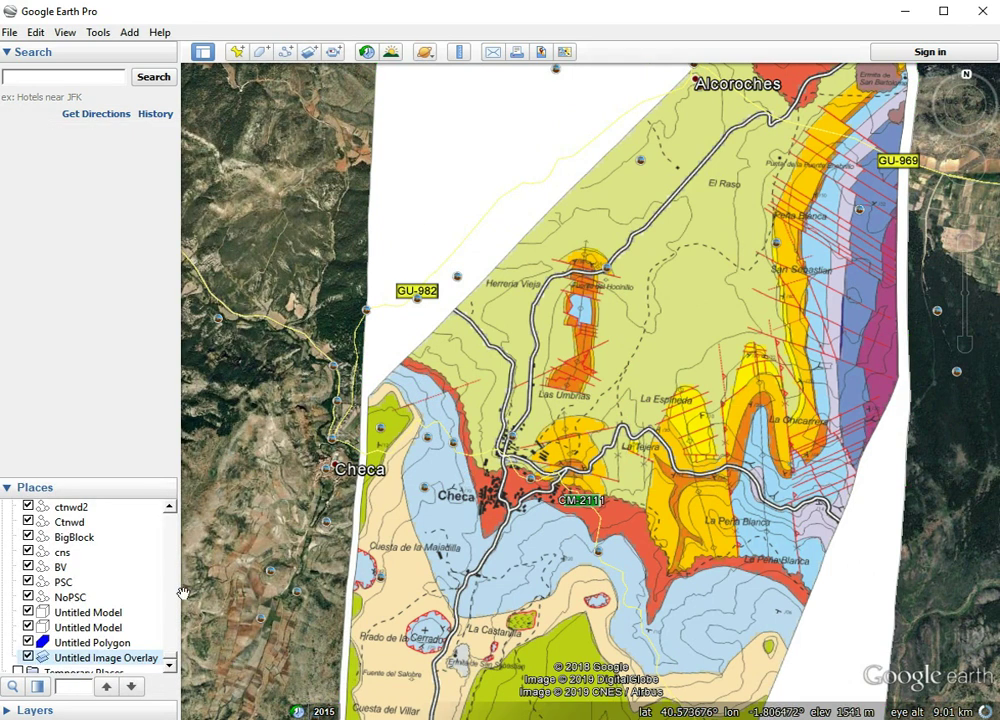
Reopen the saved map overlay for editing and shift it slightly south.
right_click(88, 662)
click(100, 642)
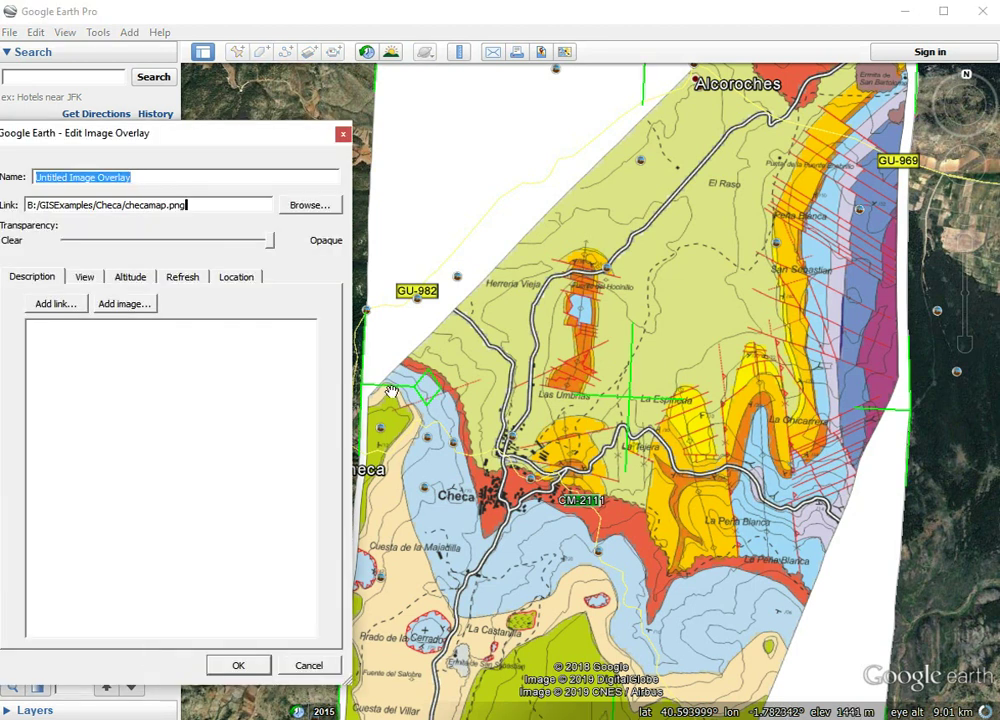
drag(546, 328, 549, 387)
mouse_move(382, 86)
mouse_down()
mouse_move(420, 114)
mouse_move(382, 99)
mouse_up()
scroll(555, 300, down, 3)
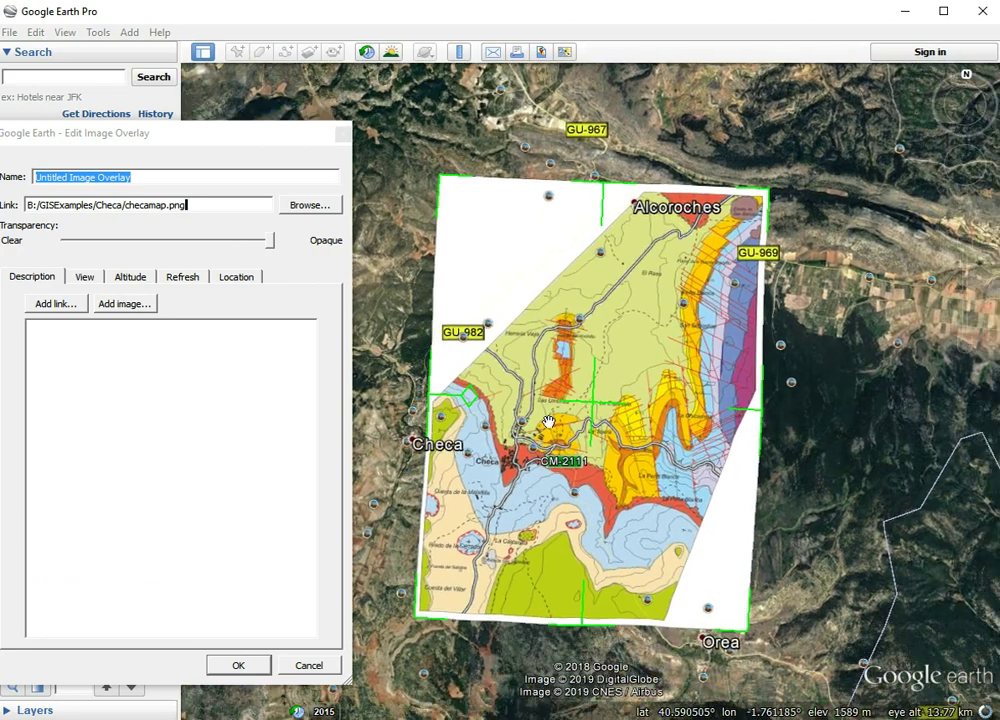
mouse_move(598, 413)
mouse_down()
mouse_move(576, 422)
mouse_move(633, 415)
mouse_move(590, 420)
mouse_move(594, 412)
mouse_up()
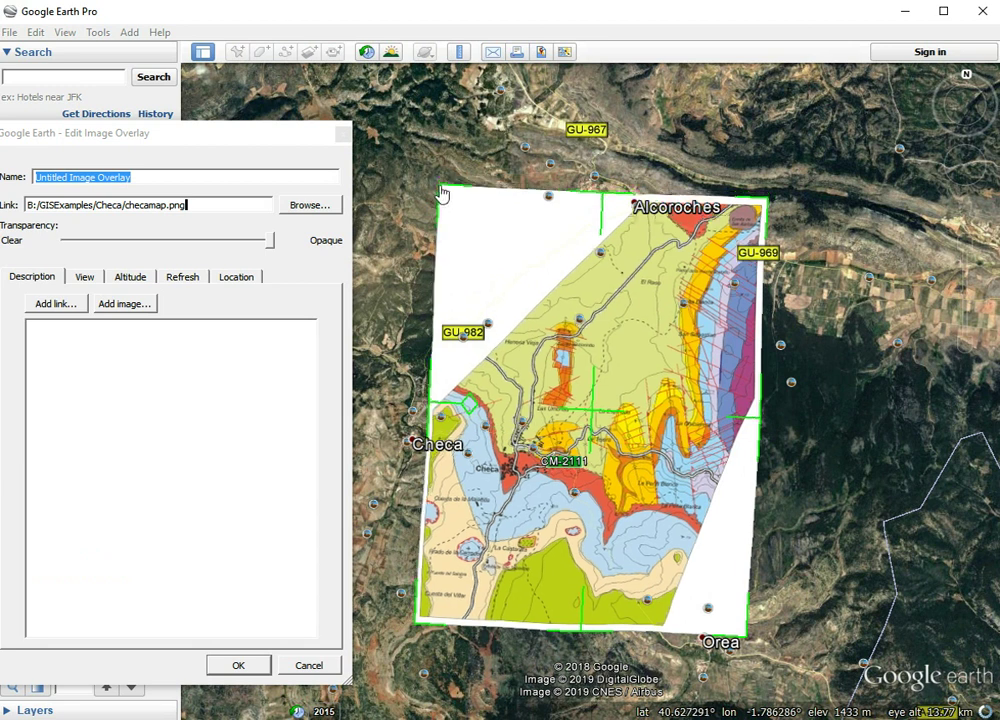
Resize the overlay by moving its western and eastern edges slightly west, and rotate it a little clockwise.
drag(445, 200, 418, 199)
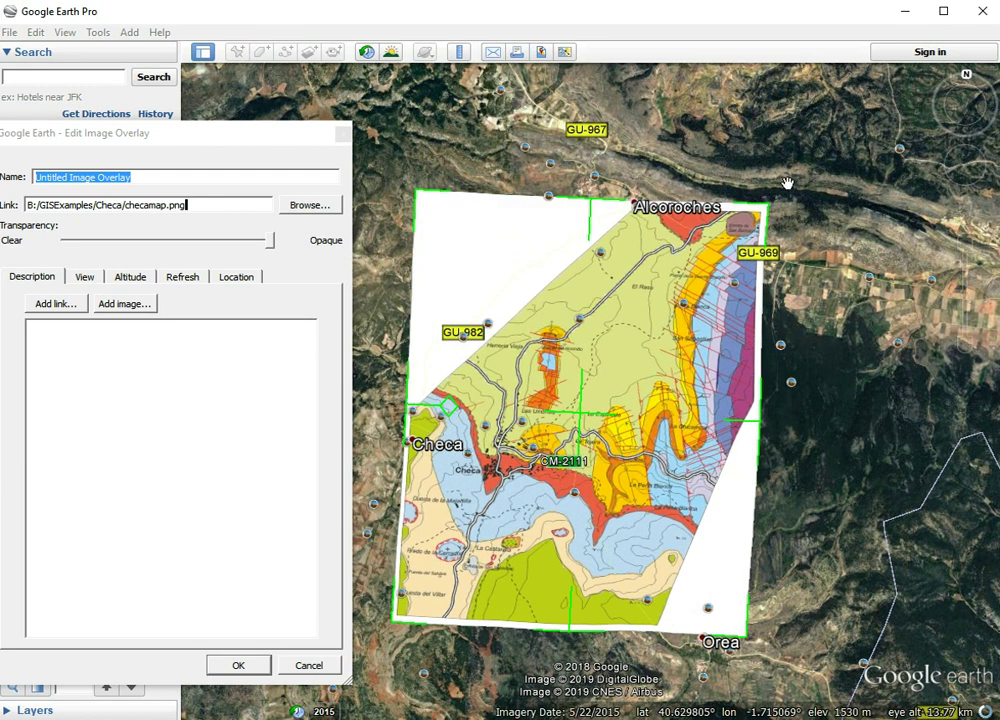
drag(748, 420, 739, 427)
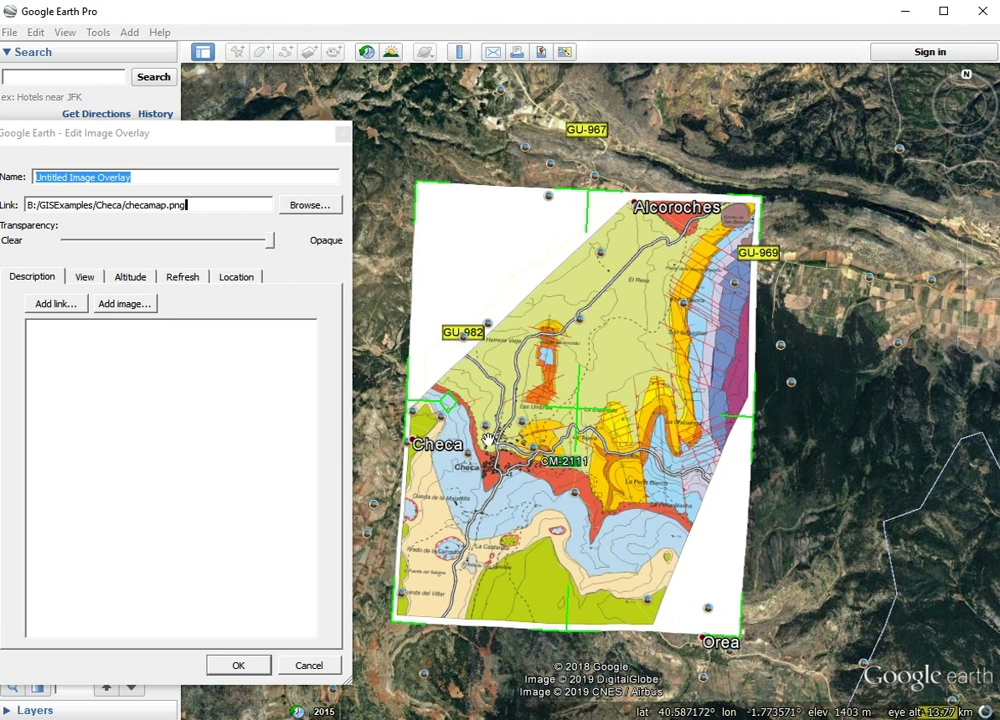
drag(451, 407, 441, 401)
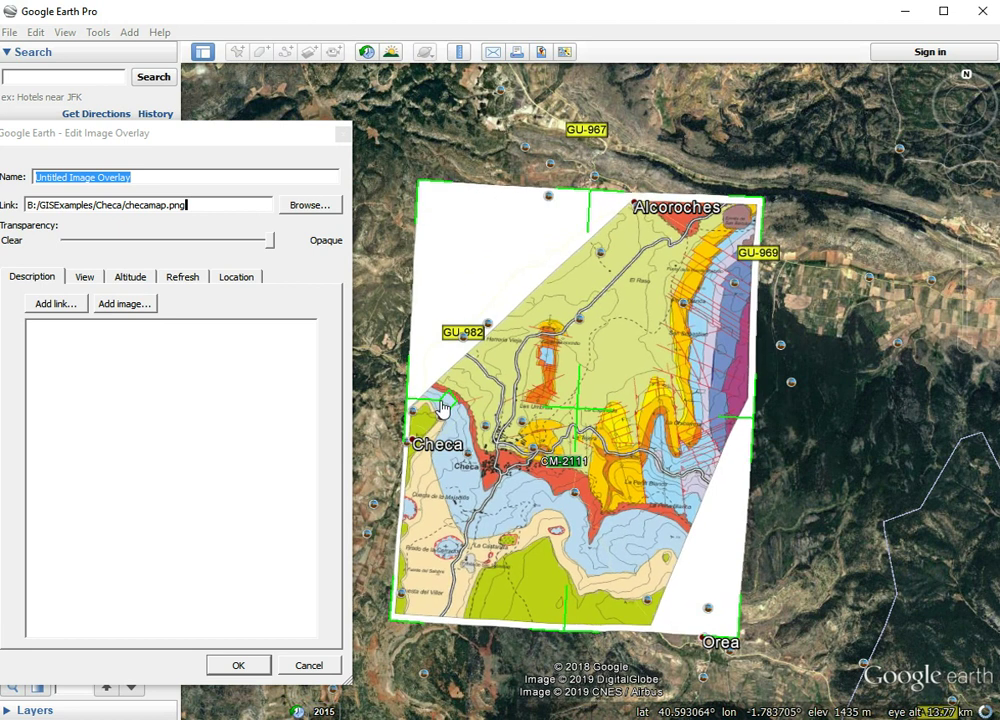
Move the overlay west so the village of Checa on the geological map lies near the actual village.
drag(536, 521, 600, 508)
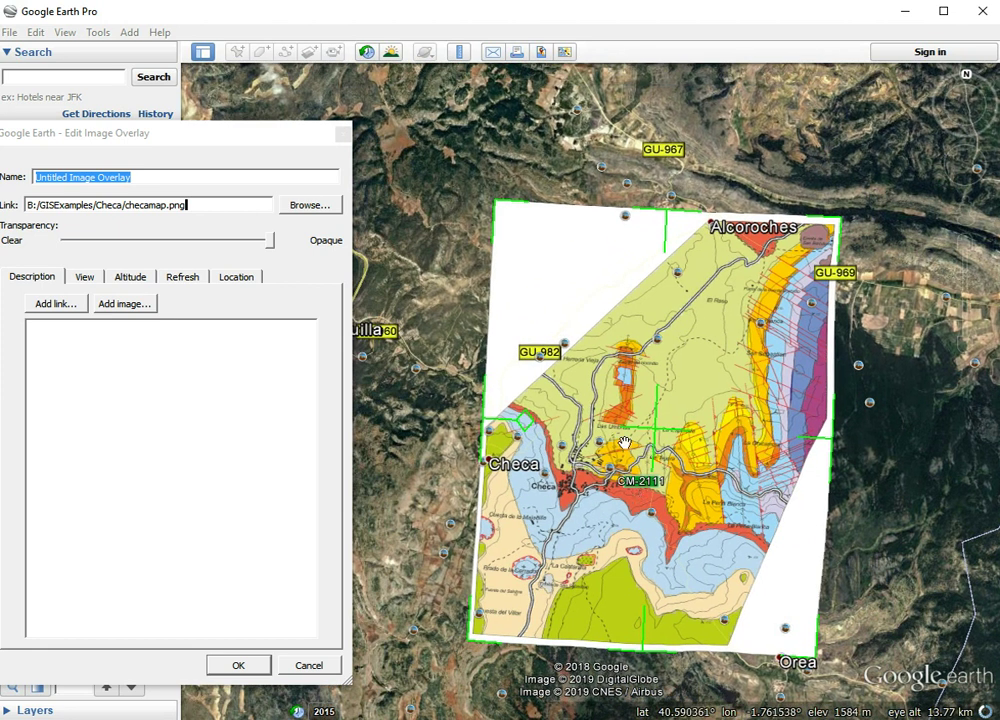
scroll(624, 442, up, 2)
scroll(570, 428, up, 2)
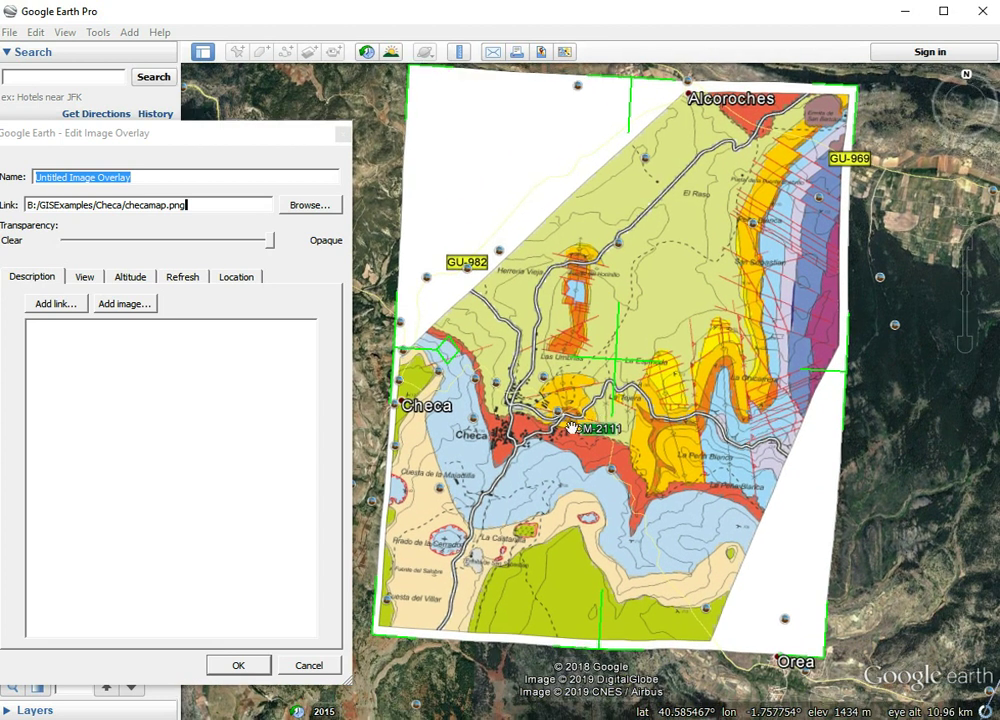
drag(621, 455, 607, 338)
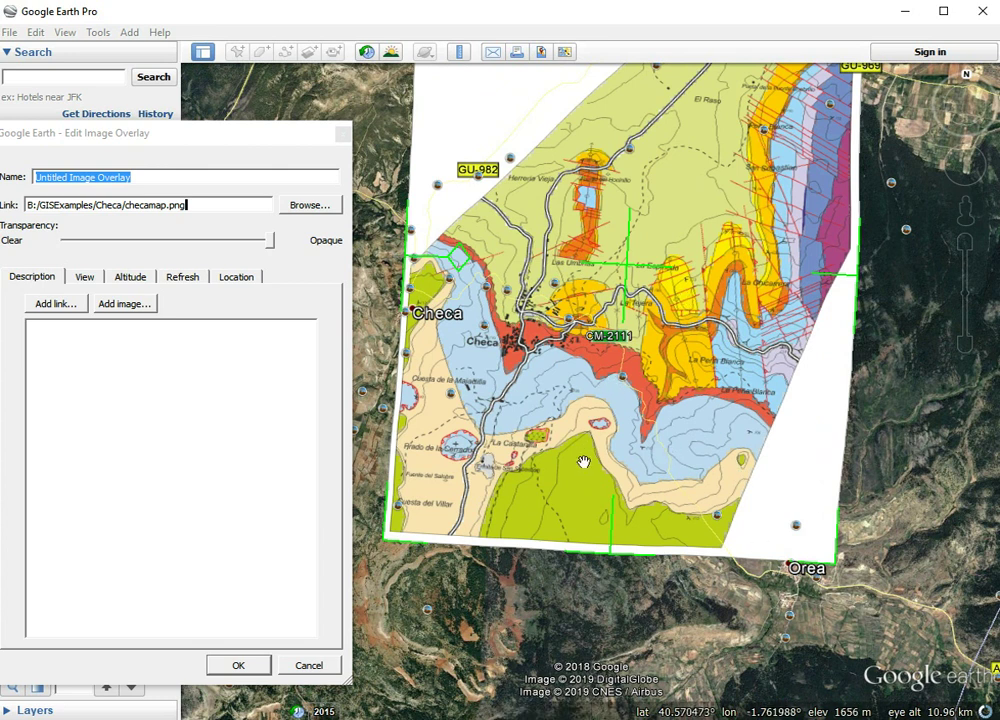
drag(651, 365, 797, 292)
drag(640, 257, 605, 352)
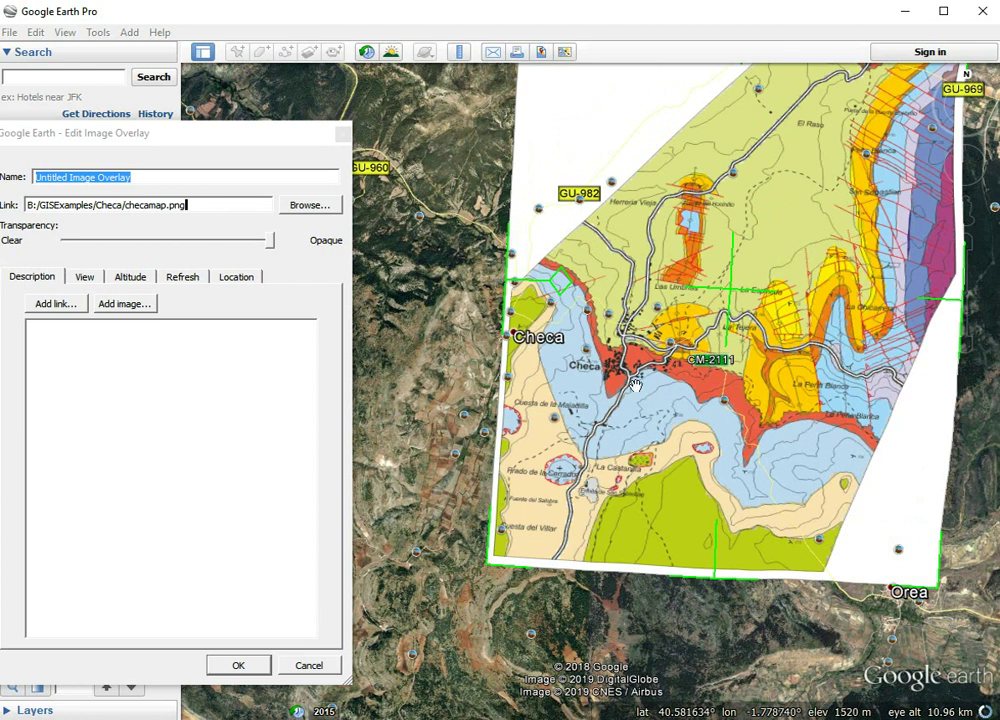
drag(736, 292, 621, 277)
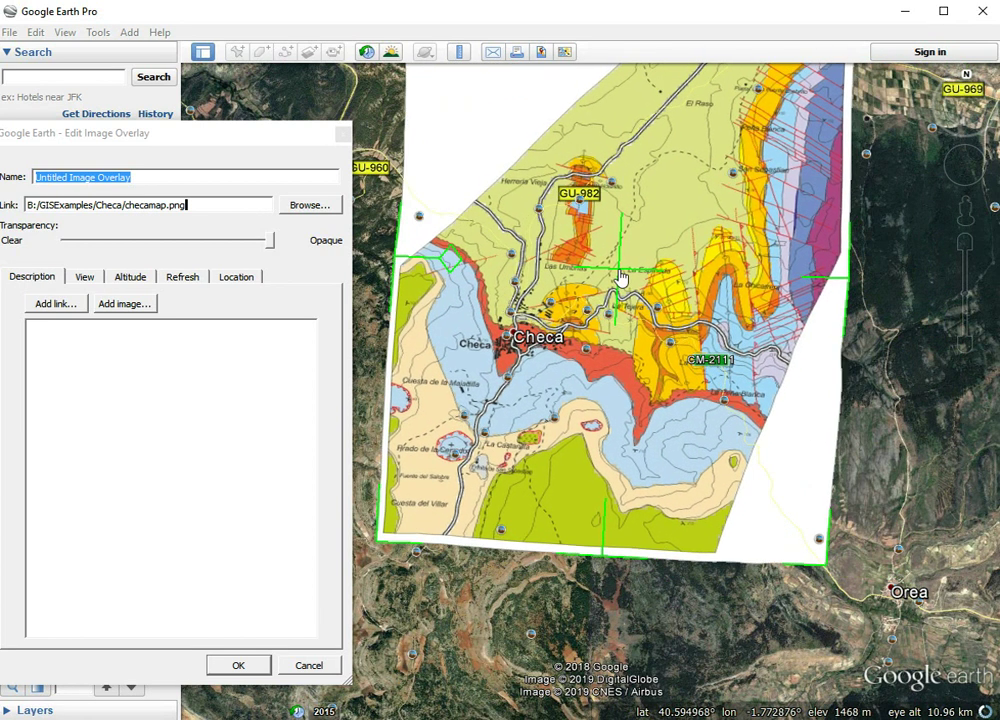
Compare the map's roads with the terrain's roads and compress the overlay by moving its northern edge south.
drag(670, 393, 652, 487)
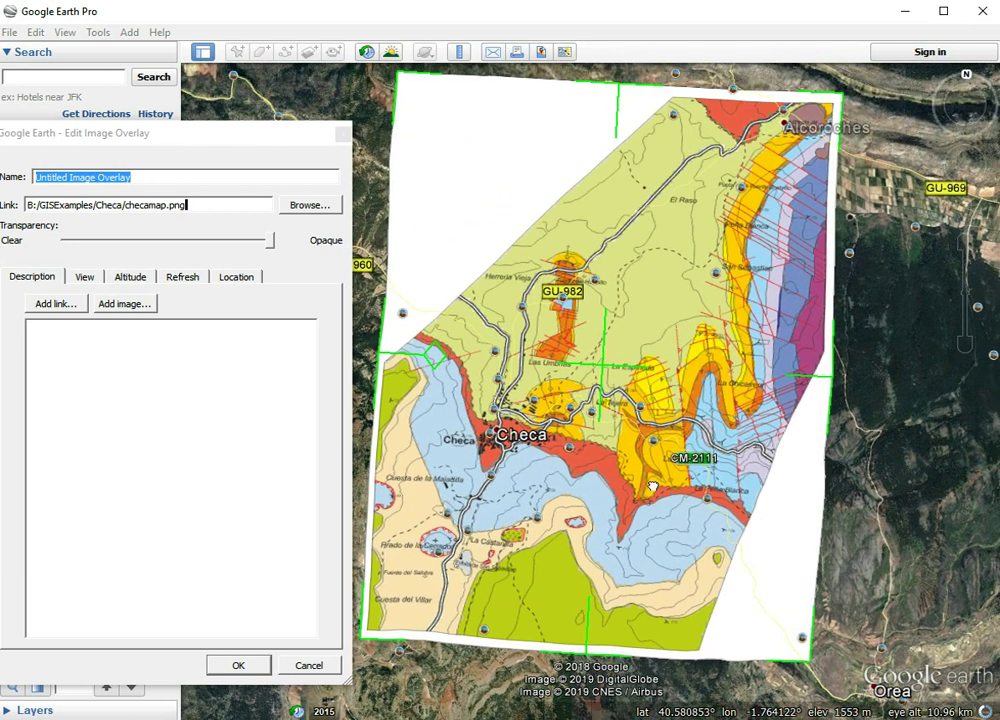
scroll(629, 420, up, 3)
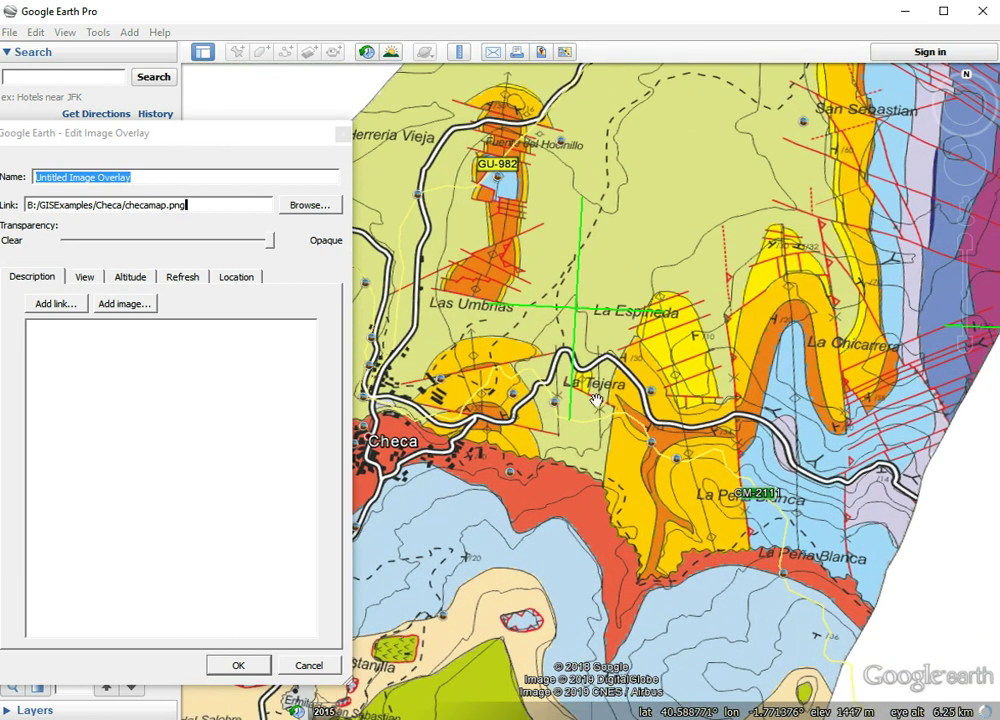
scroll(596, 400, down, 3)
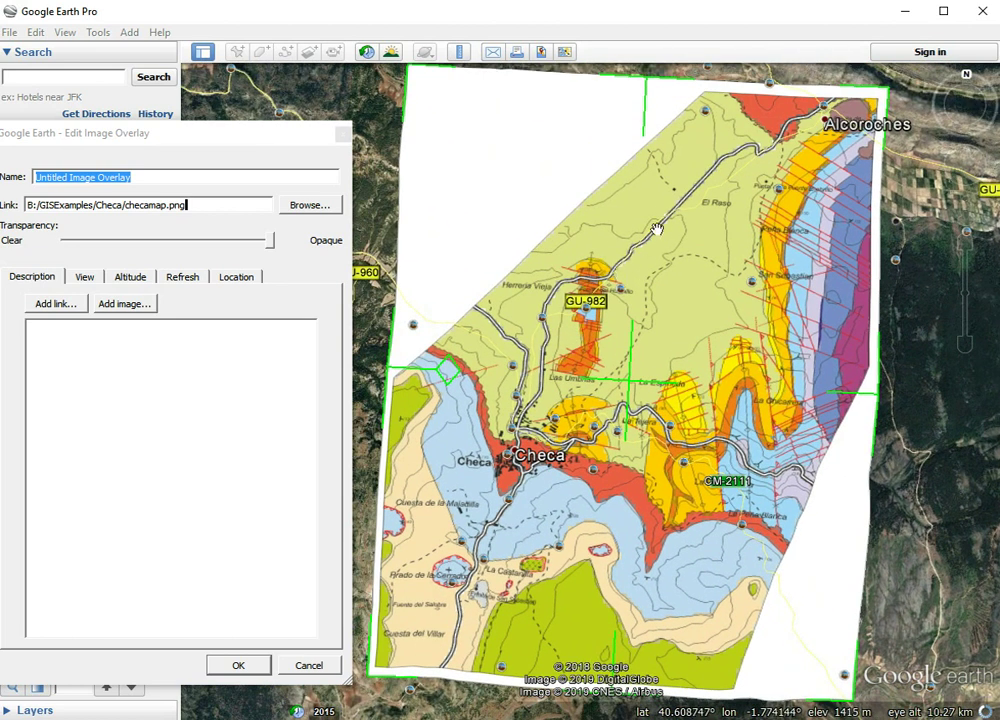
scroll(579, 300, up, 3)
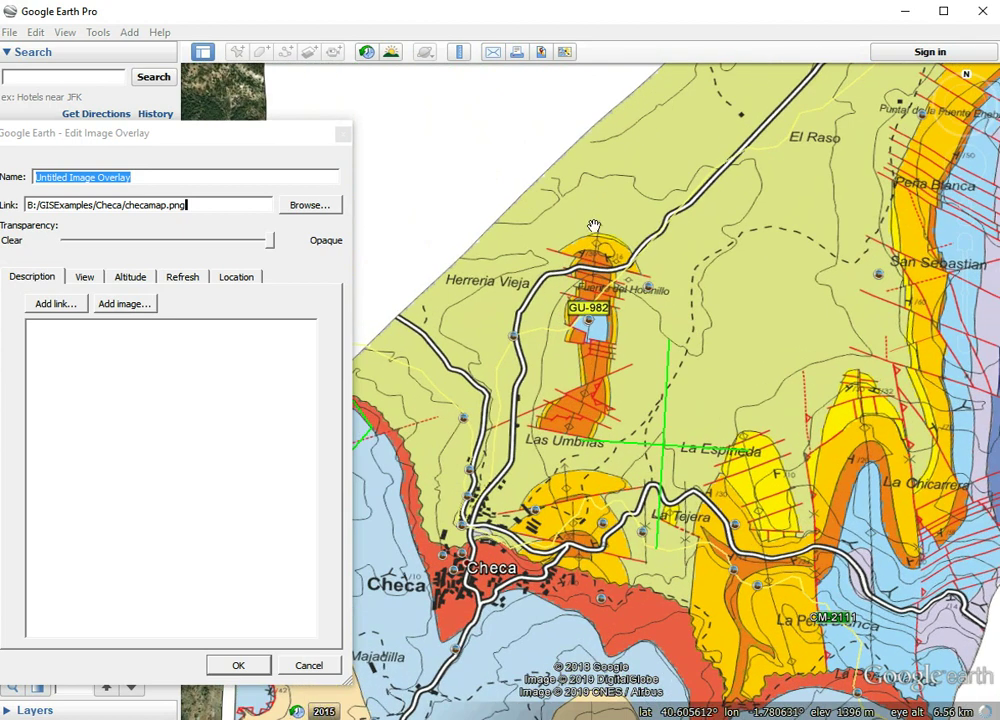
scroll(667, 227, down, 2)
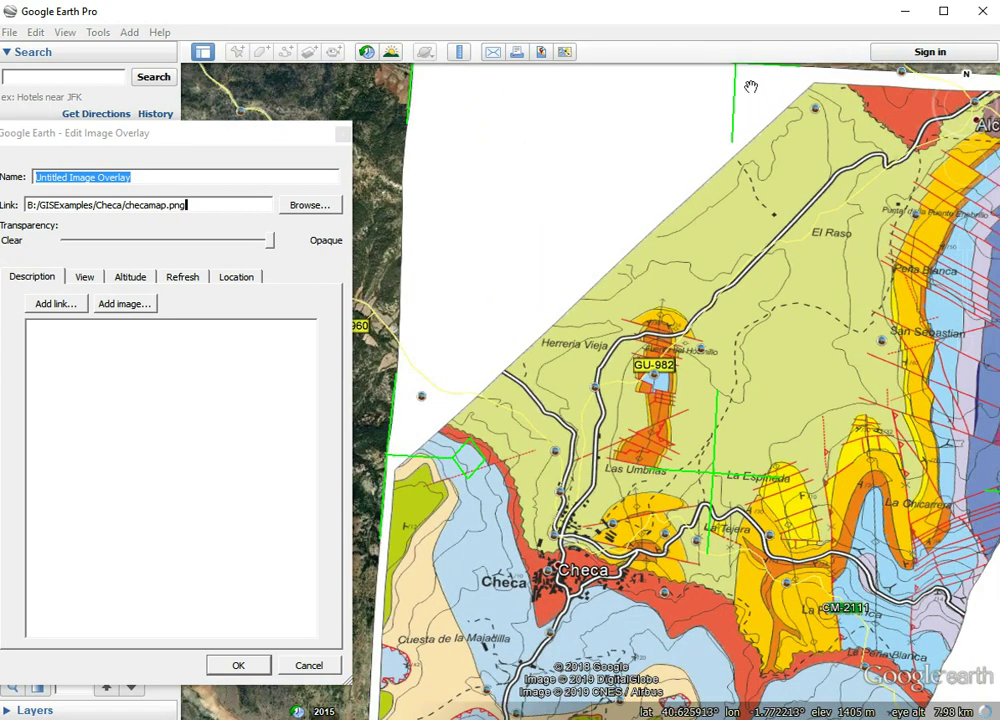
drag(748, 70, 712, 130)
drag(714, 433, 689, 261)
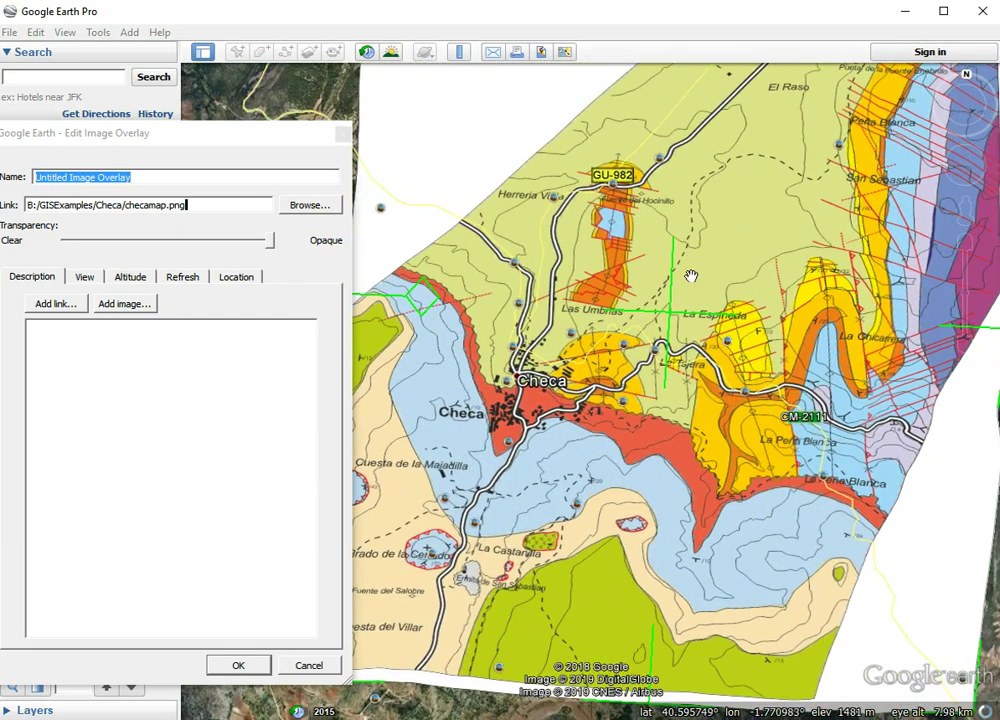
Narrow the overlay by moving its eastern edge west, closer to the actual road layout.
scroll(691, 280, down, 2)
drag(736, 176, 643, 190)
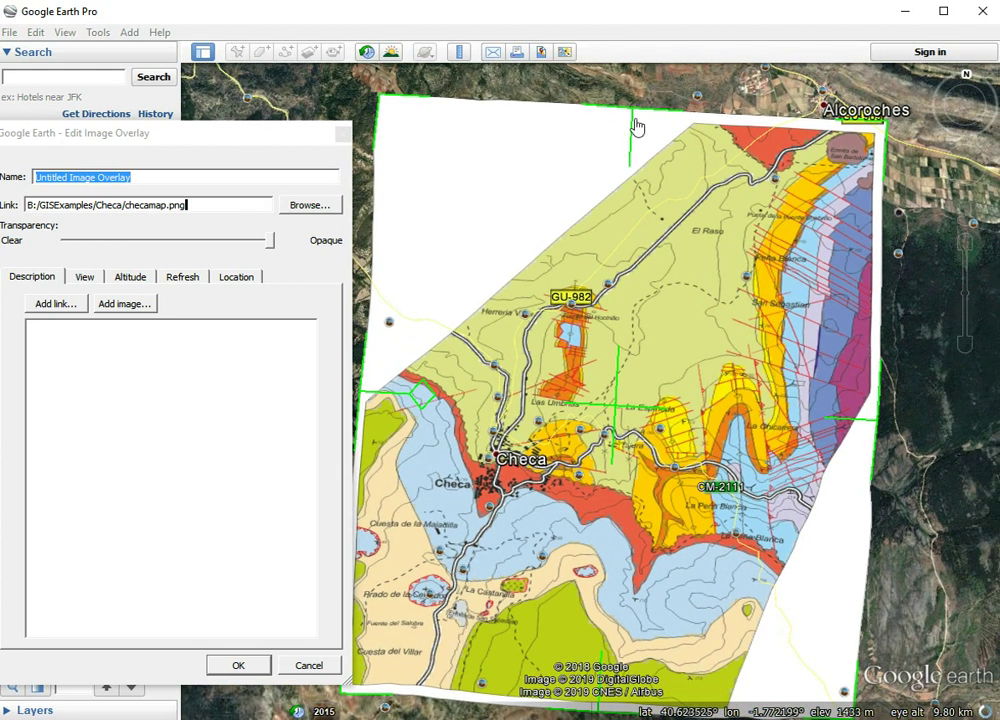
drag(866, 430, 836, 432)
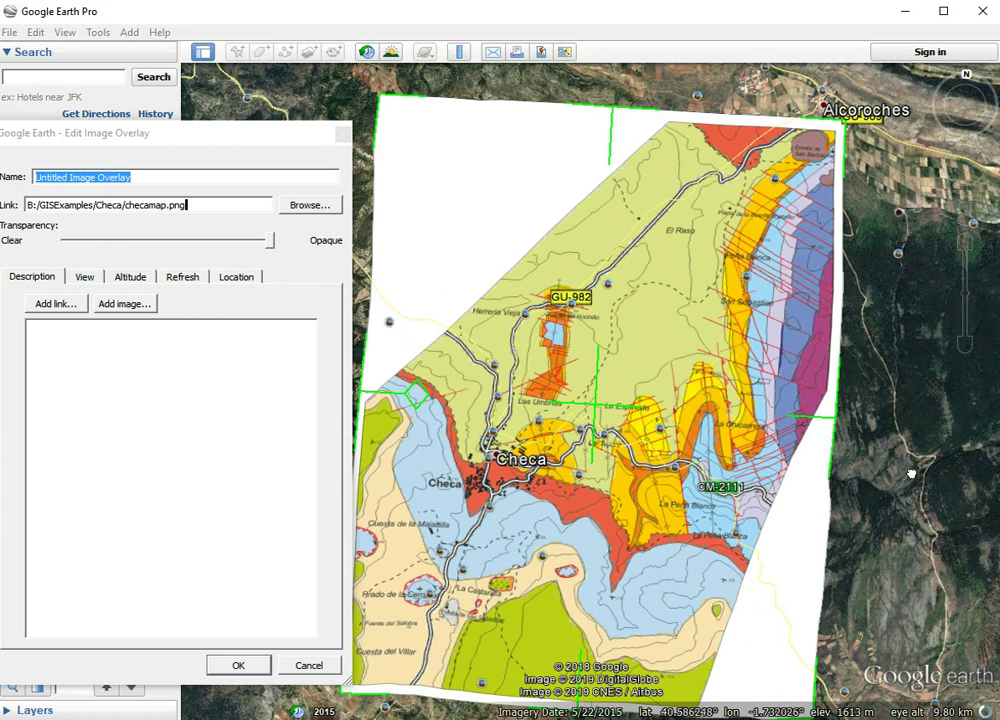
Compare the road alignment around Checa and CM-2111 and shift the whole overlay slightly northwest.
drag(843, 556, 900, 419)
scroll(760, 346, up, 2)
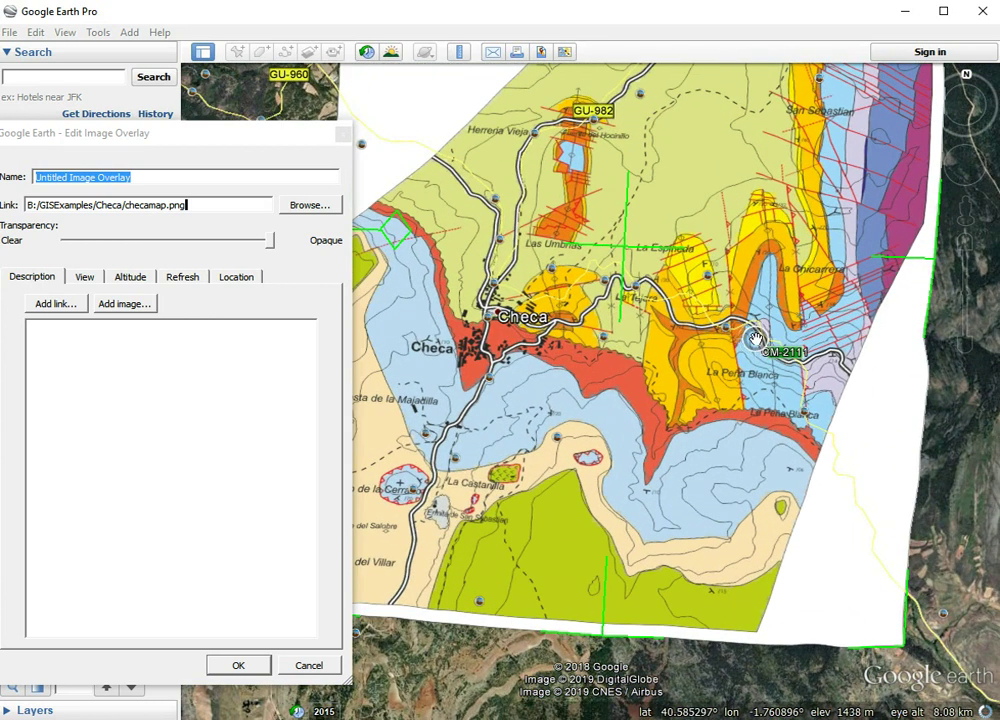
scroll(692, 360, up, 2)
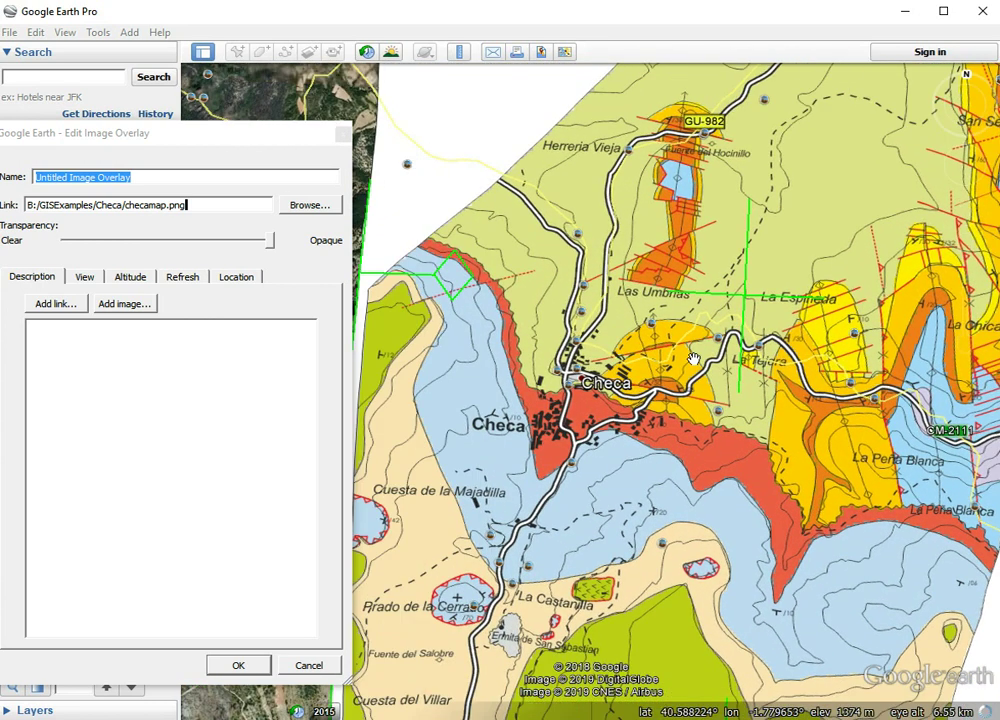
drag(750, 315, 714, 289)
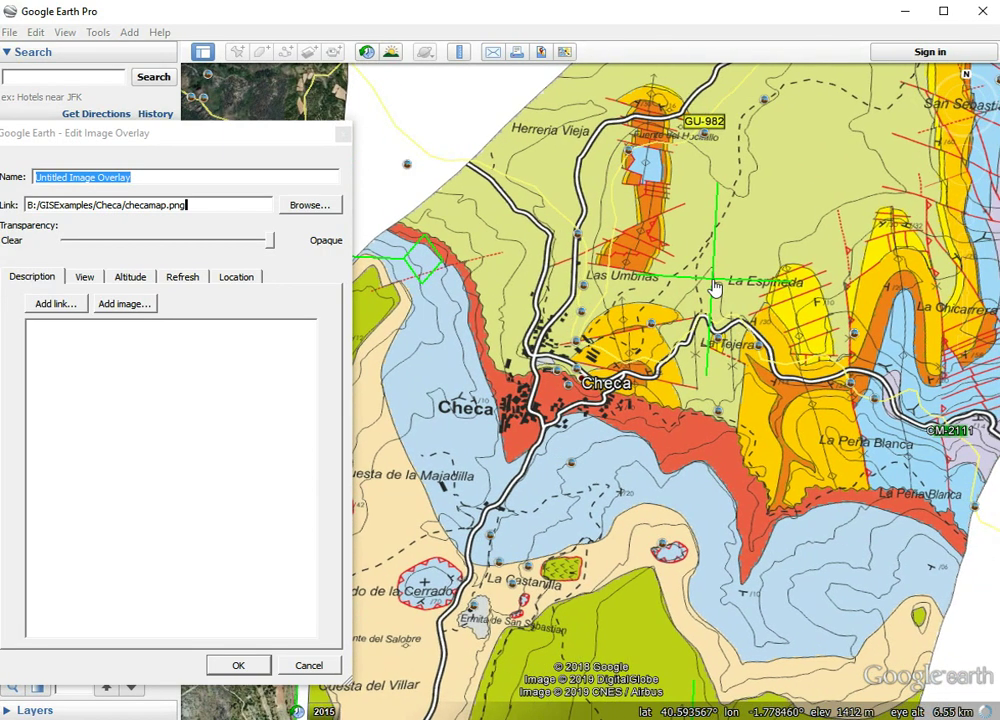
Compress the overlay by moving its southern edge slightly north, and shift the whole map a little south.
scroll(802, 415, down, 2)
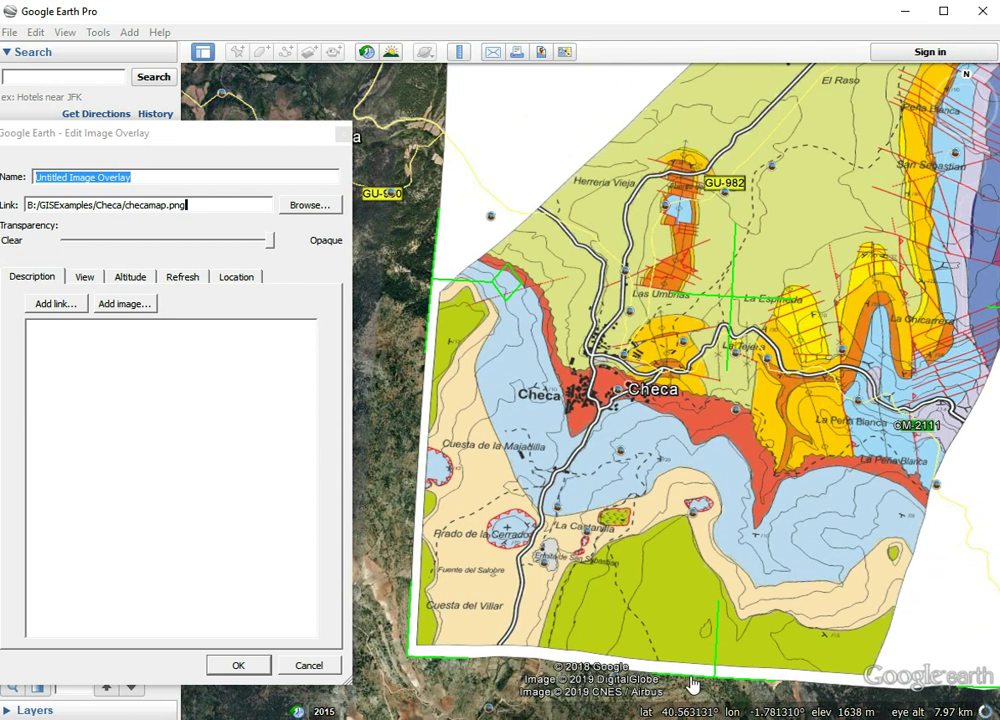
drag(706, 700, 690, 662)
mouse_move(732, 288)
mouse_down()
mouse_move(729, 318)
mouse_move(735, 312)
mouse_up()
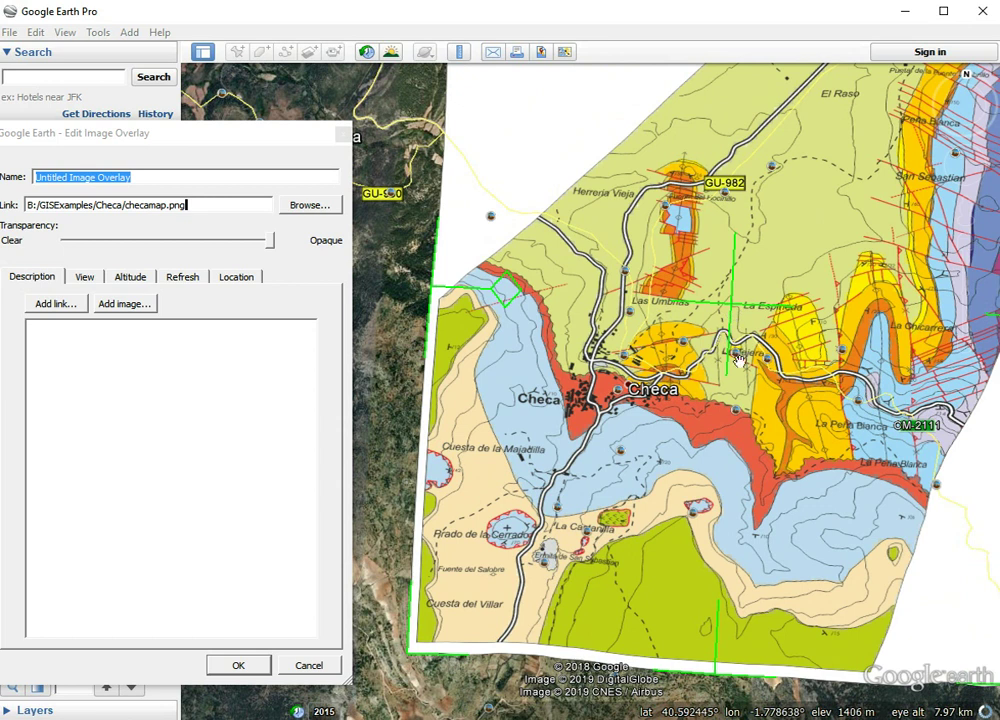
Shrink the overlay by moving its eastern edge west, its southern edge slightly north, and its western edge east.
drag(910, 390, 743, 340)
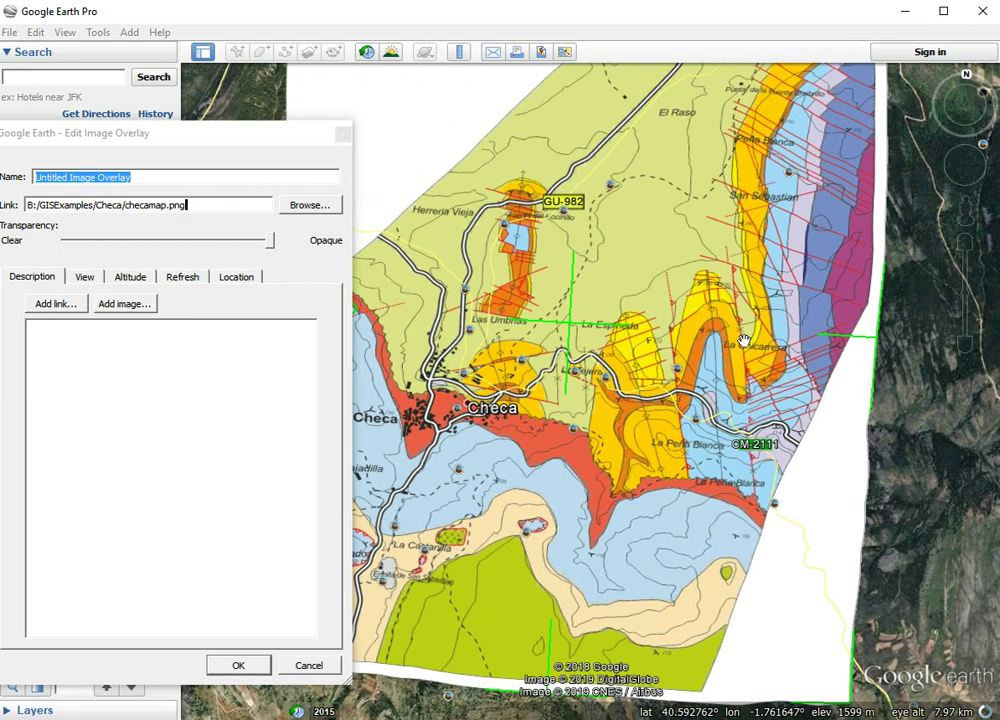
drag(871, 343, 820, 335)
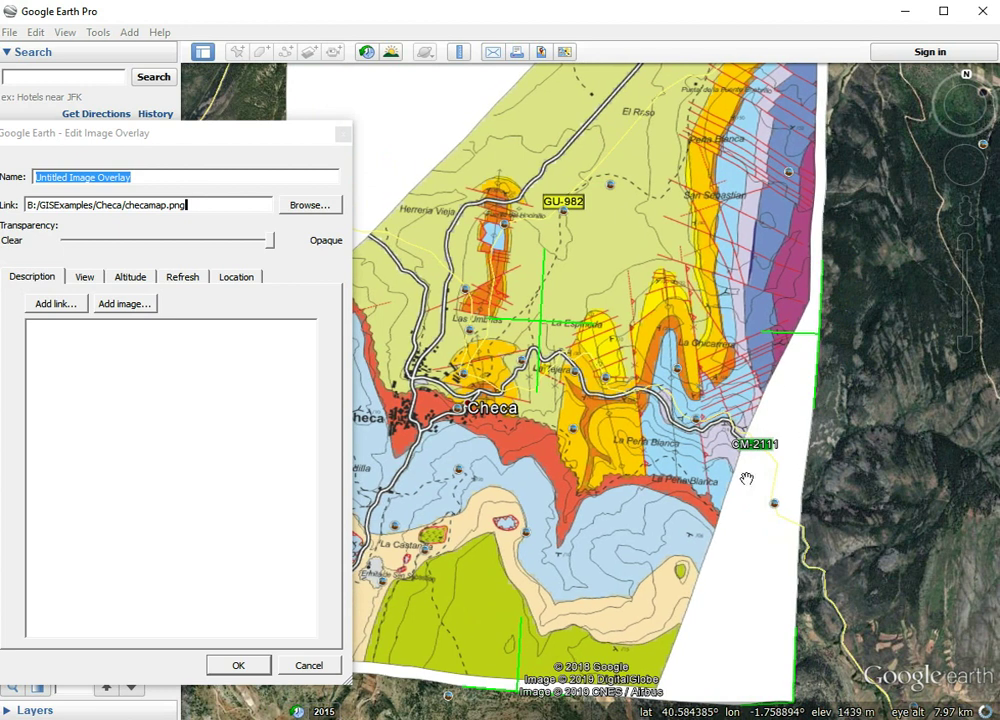
drag(515, 695, 509, 647)
drag(515, 556, 625, 541)
drag(428, 342, 497, 369)
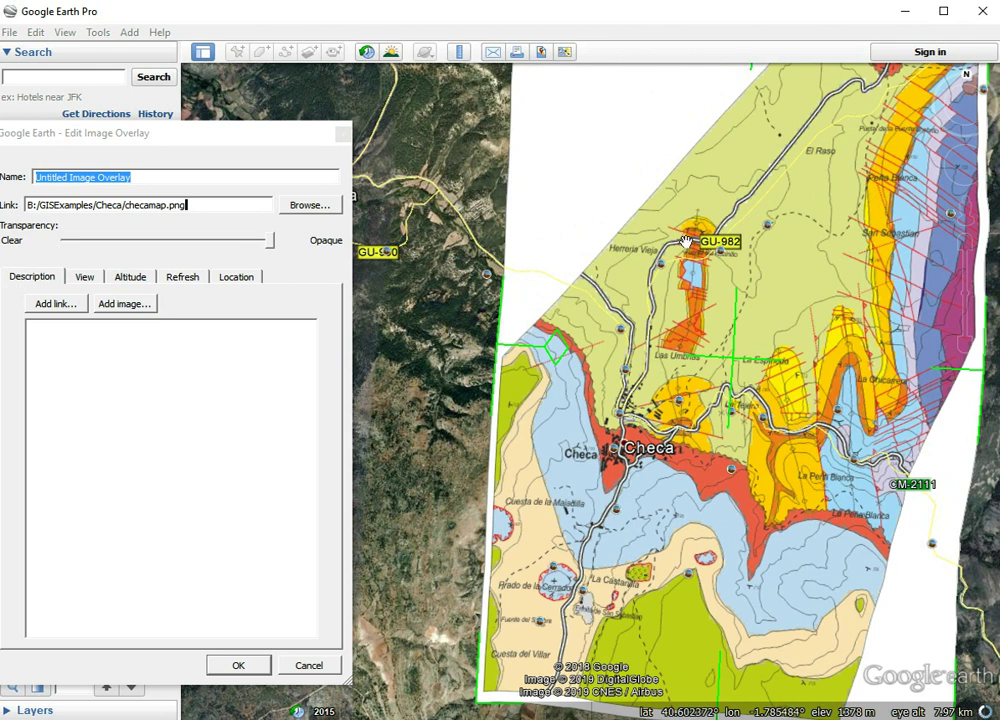
Compress the overlay from the north by moving its northern edge south, closer to the actual course of GU-982.
drag(686, 242, 668, 333)
drag(746, 112, 730, 147)
drag(776, 422, 731, 218)
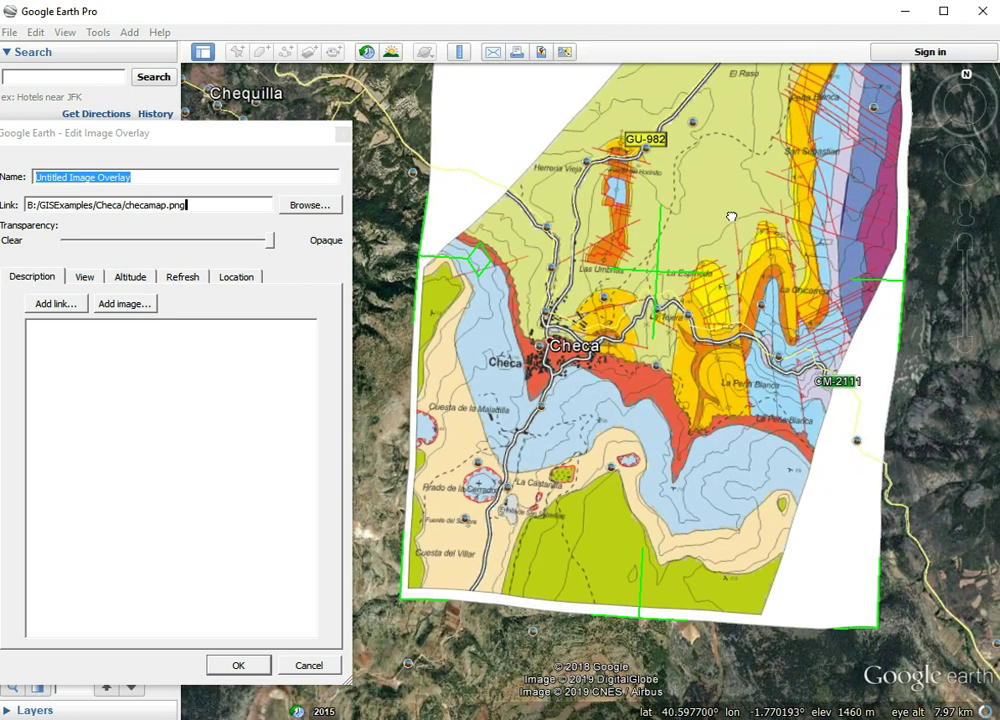
Tighten the overlay by moving its eastern edge slightly west and its southern and northern edges slightly inward.
drag(905, 301, 889, 302)
drag(643, 631, 645, 612)
drag(680, 447, 679, 589)
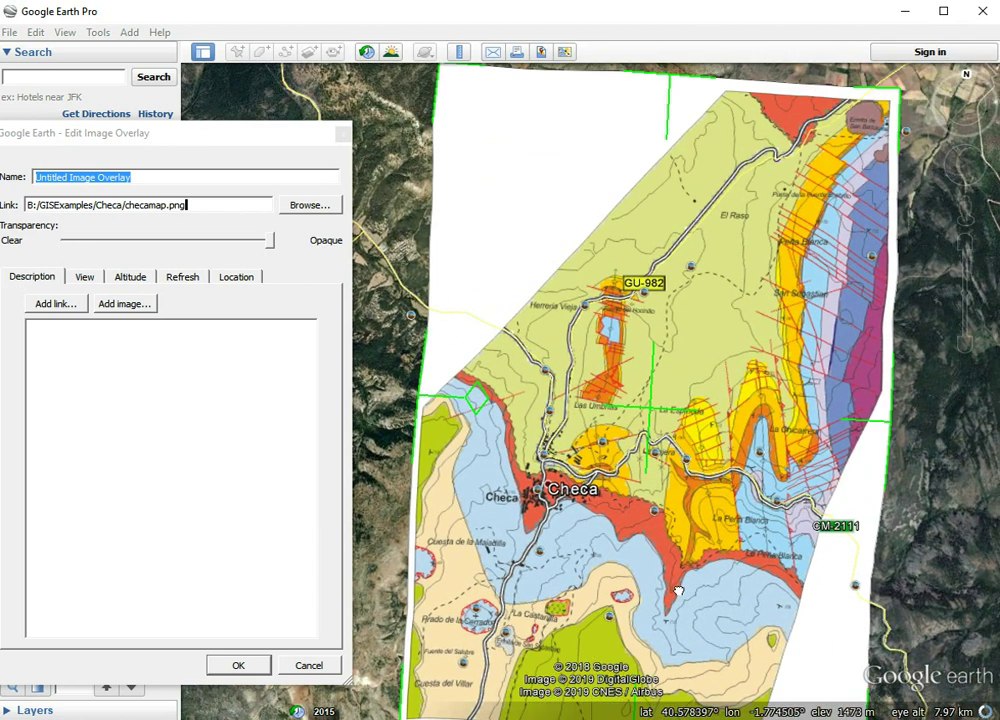
mouse_move(679, 78)
mouse_down()
mouse_move(680, 97)
mouse_move(679, 88)
mouse_up()
drag(690, 413, 618, 402)
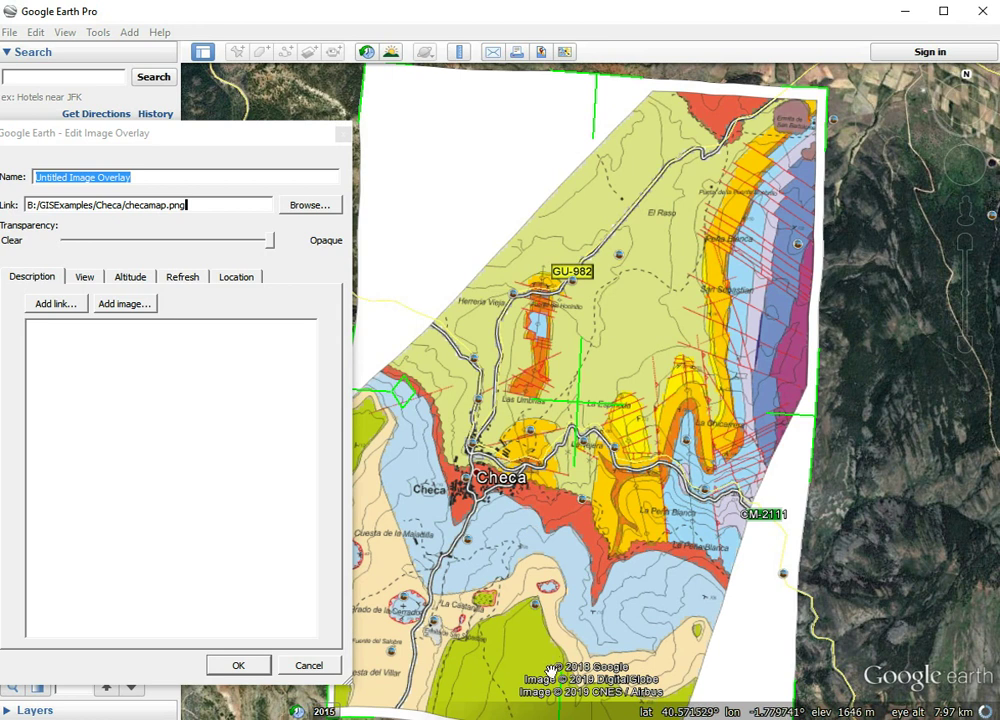
Move the overlay's southern edge slightly north and fine-tune the fit around Checa and at the eastern edge.
key(Down)
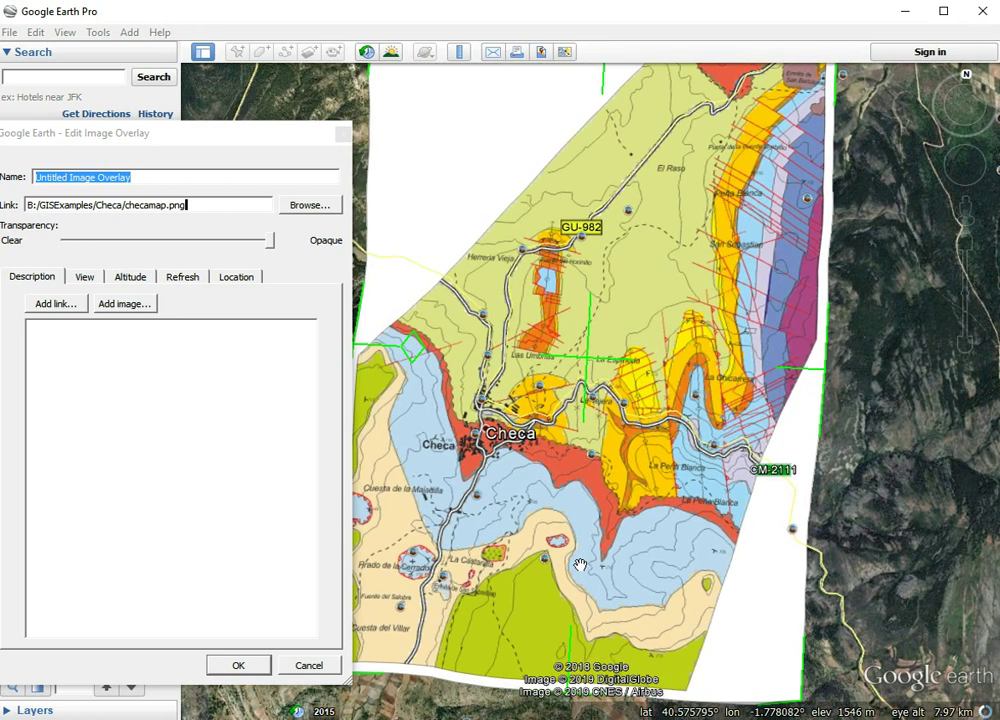
drag(567, 695, 567, 679)
key(Up)
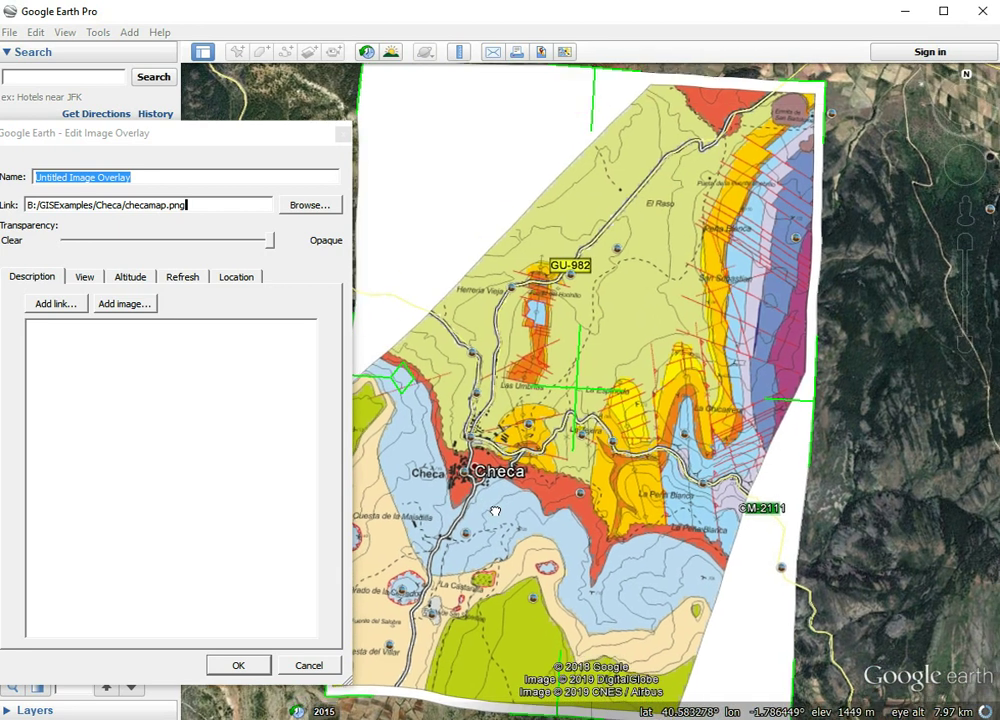
drag(482, 498, 490, 495)
drag(797, 399, 803, 401)
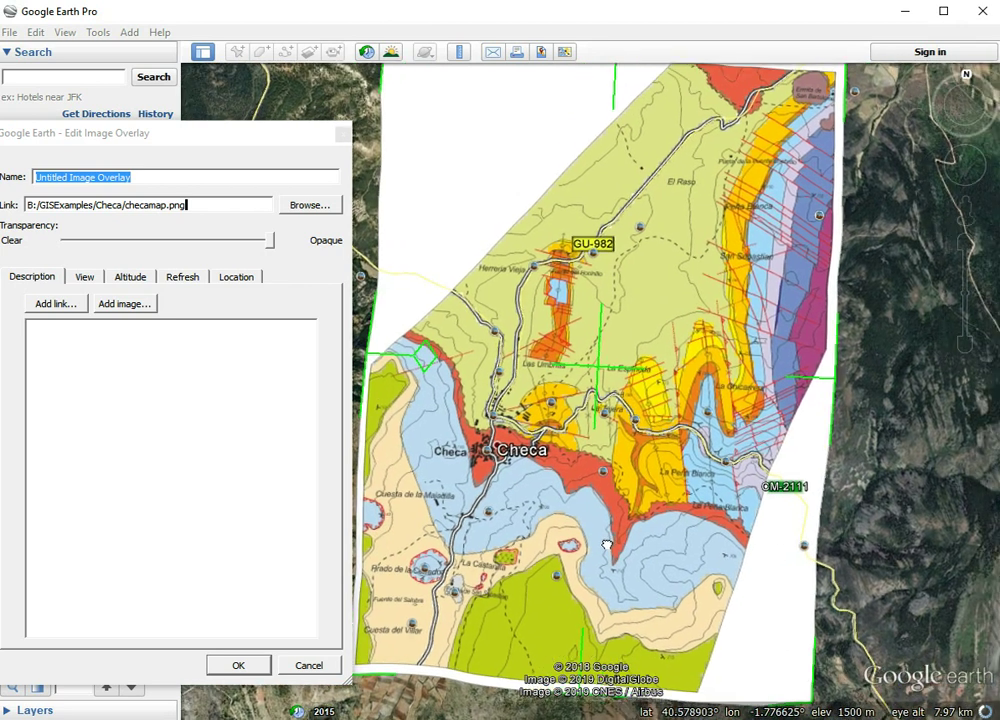
Make the overlay semi-transparent and examine the road alignment along GU-982 south of Checa, near Prado de la Cerrado.
click(193, 242)
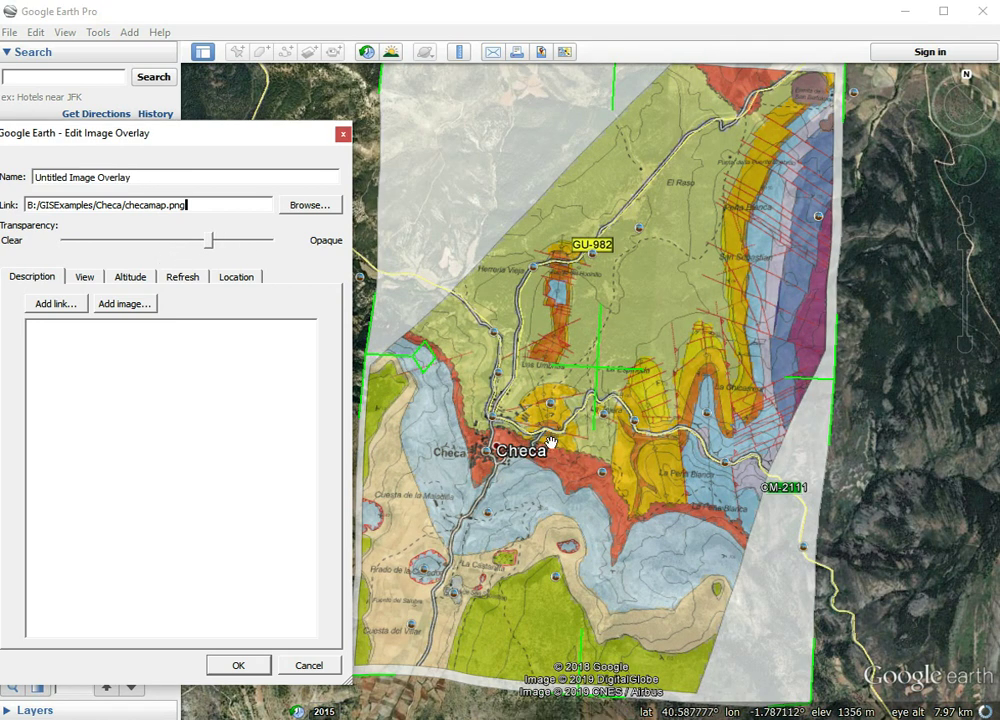
drag(569, 361, 670, 292)
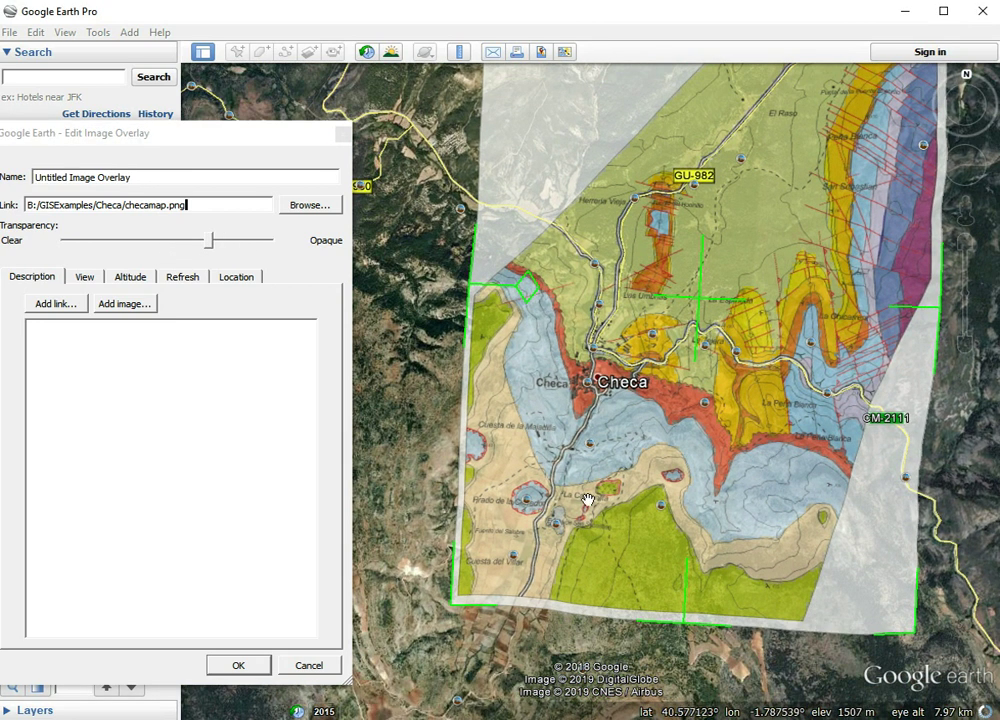
scroll(588, 500, up, 3)
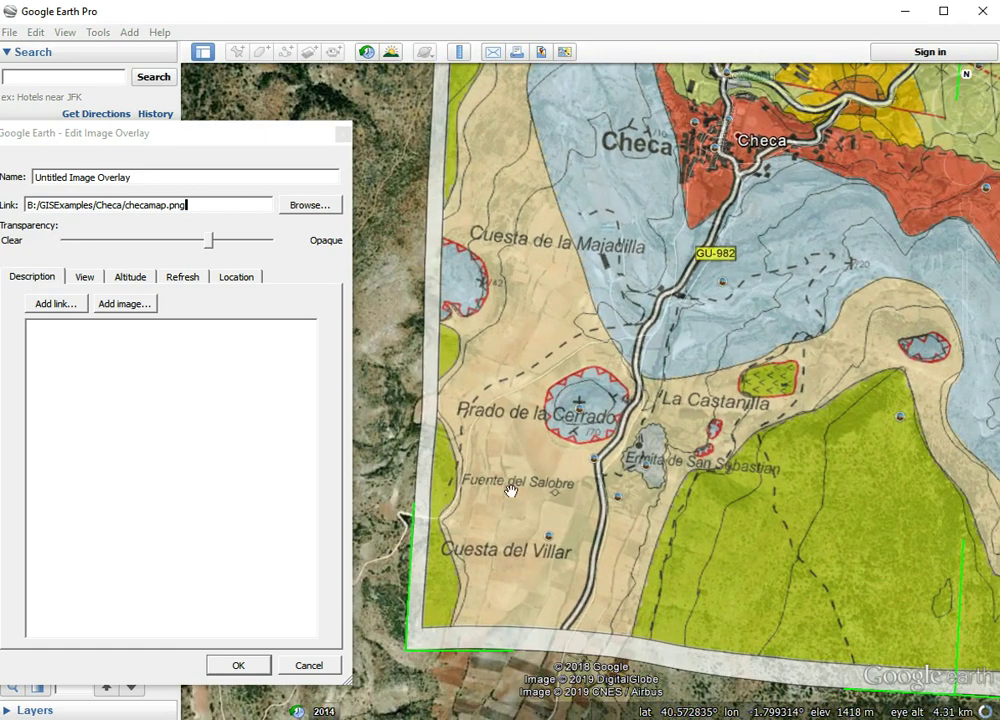
scroll(520, 495, up, 2)
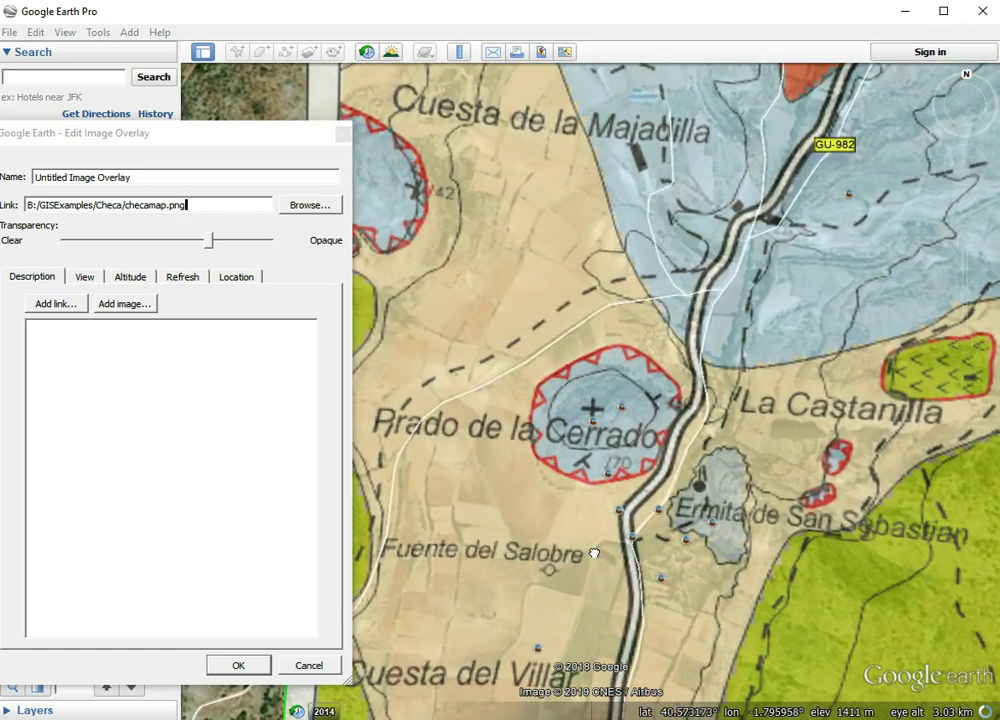
drag(594, 553, 571, 406)
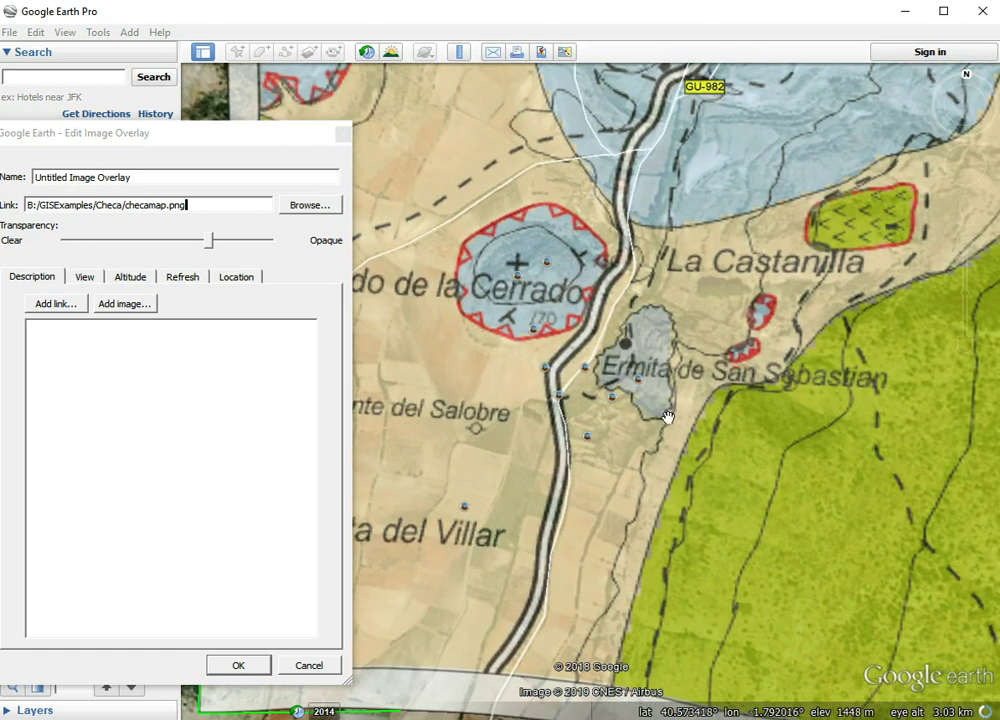
Make the overlay fully clear to compare it with the actual terrain, and bring it back to almost opaque.
drag(211, 242, 3, 205)
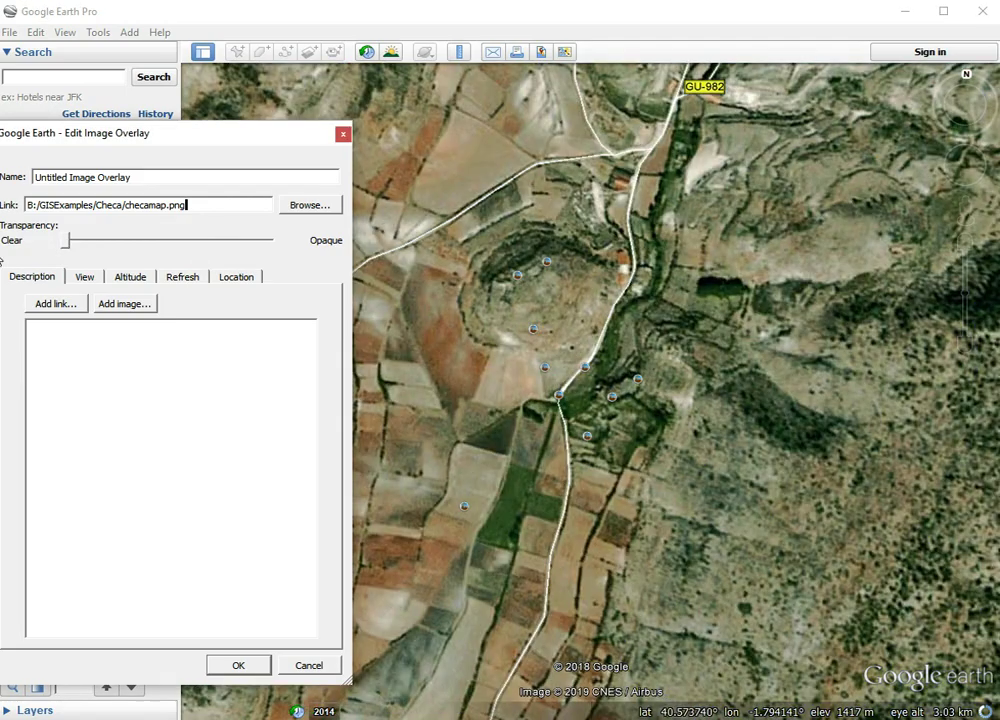
mouse_move(8, 255)
mouse_down()
mouse_move(165, 270)
mouse_move(147, 248)
mouse_move(6, 253)
mouse_up()
drag(67, 241, 265, 258)
Move the overlay's southern edge very slightly south and check the road alignment around Checa and La Tejera.
scroll(664, 372, down, 3)
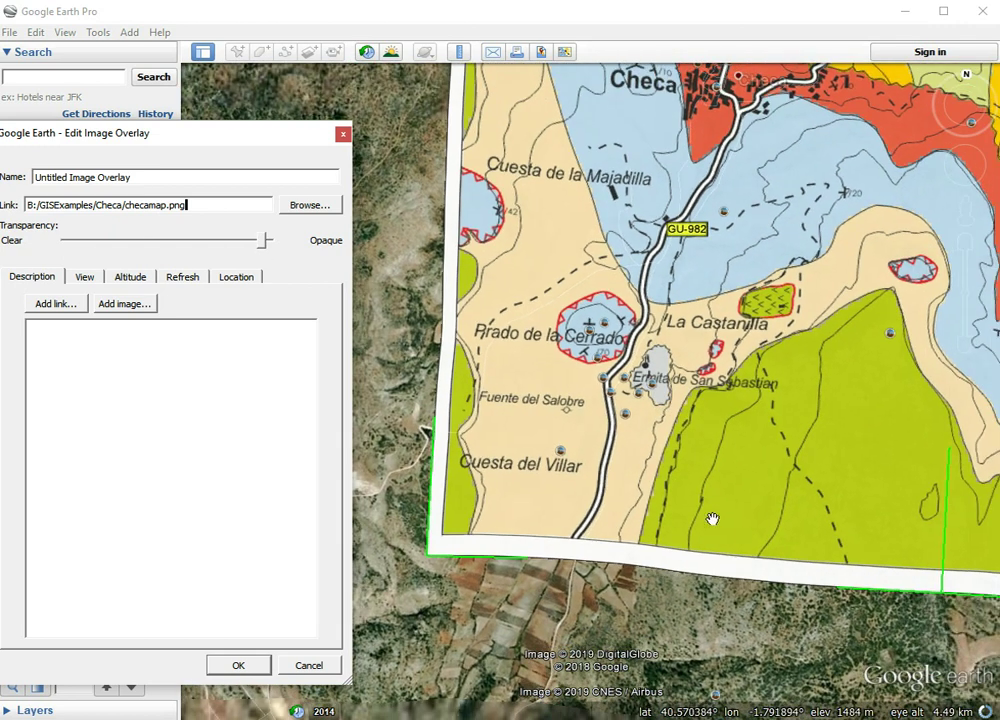
drag(901, 592, 899, 596)
drag(868, 422, 804, 535)
drag(870, 288, 621, 611)
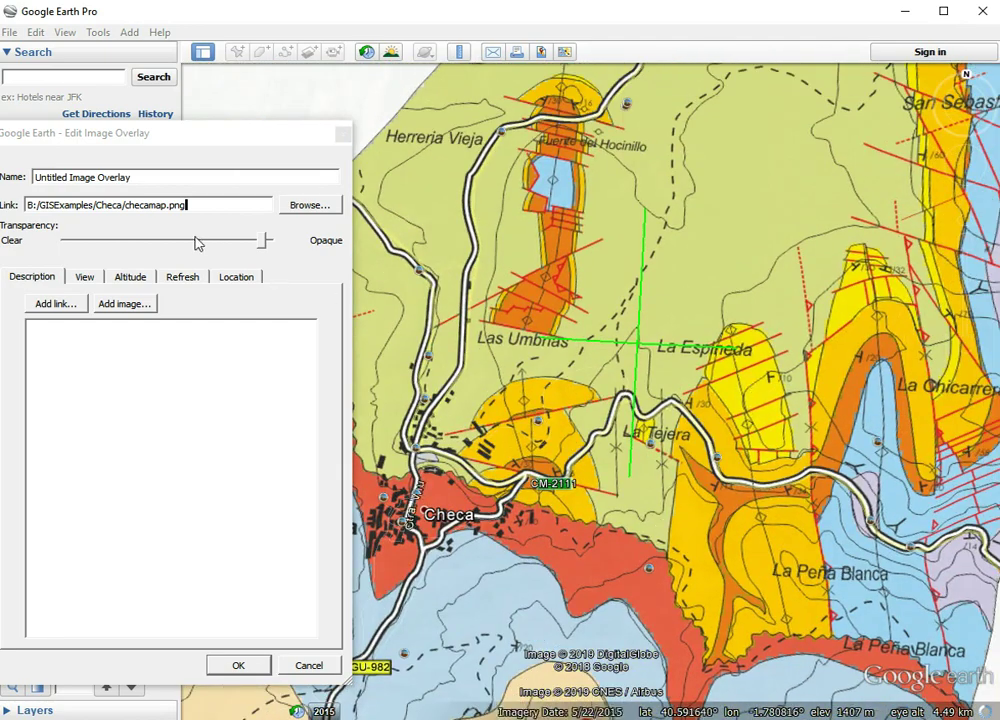
Make the overlay semi-transparent, check the fit around El Raso and San Sebastian, and save the image overlay.
click(196, 243)
drag(720, 256, 587, 515)
drag(697, 338, 560, 270)
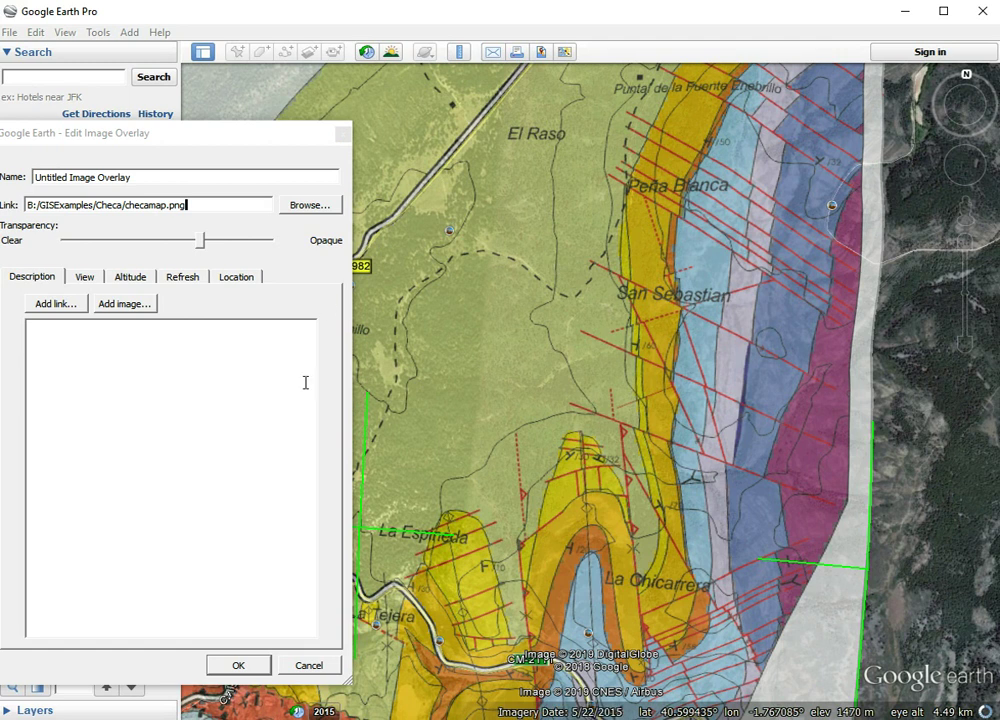
click(253, 670)
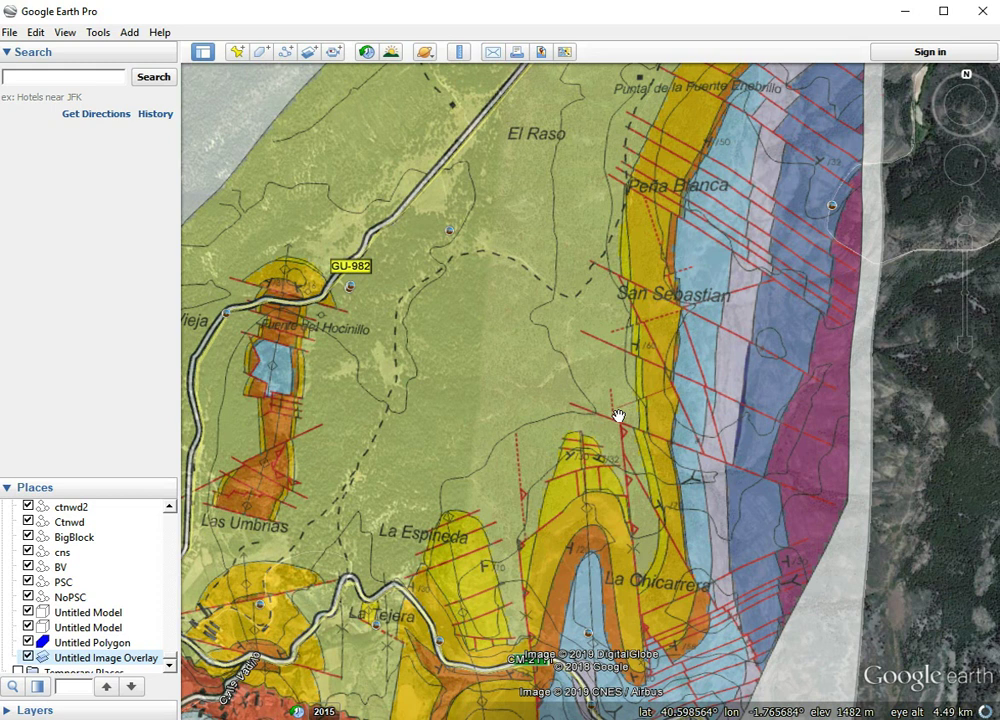
Tilt and rotate the terrain to view the draped geological map in 3D around La Espineda and CM-2111.
middle_drag(553, 451, 567, 370)
middle_drag(584, 434, 890, 590)
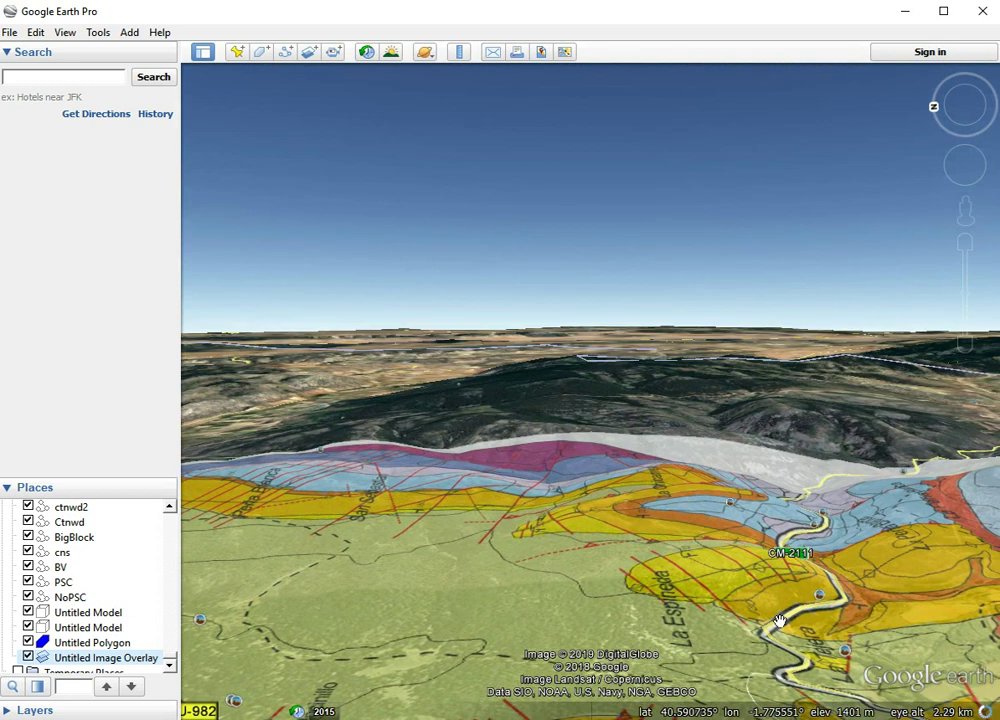